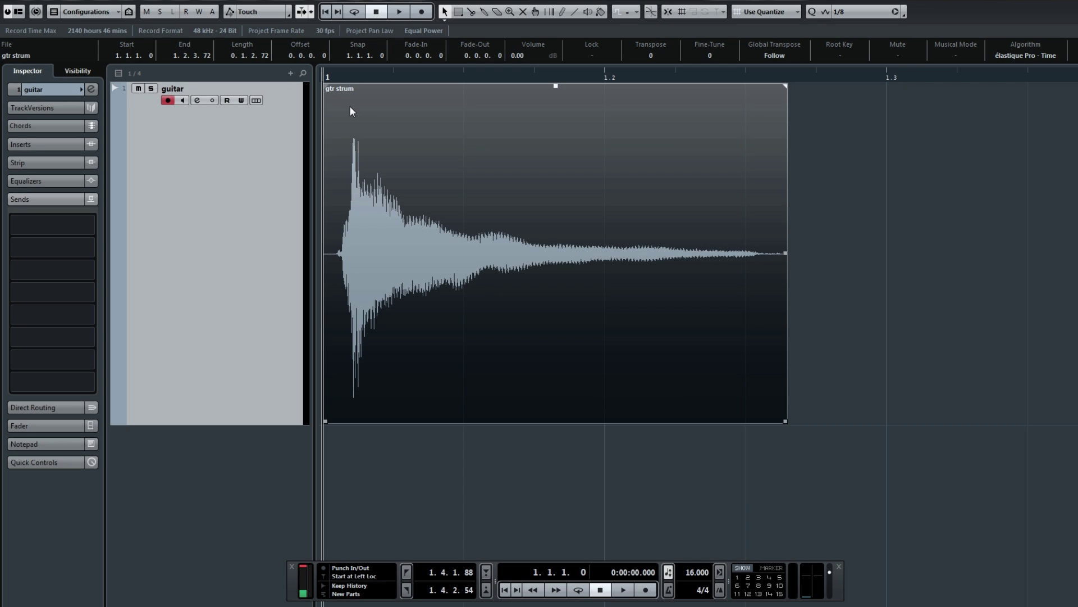
Audition the guitar clip, including playback from a point in its decay.
key(space)
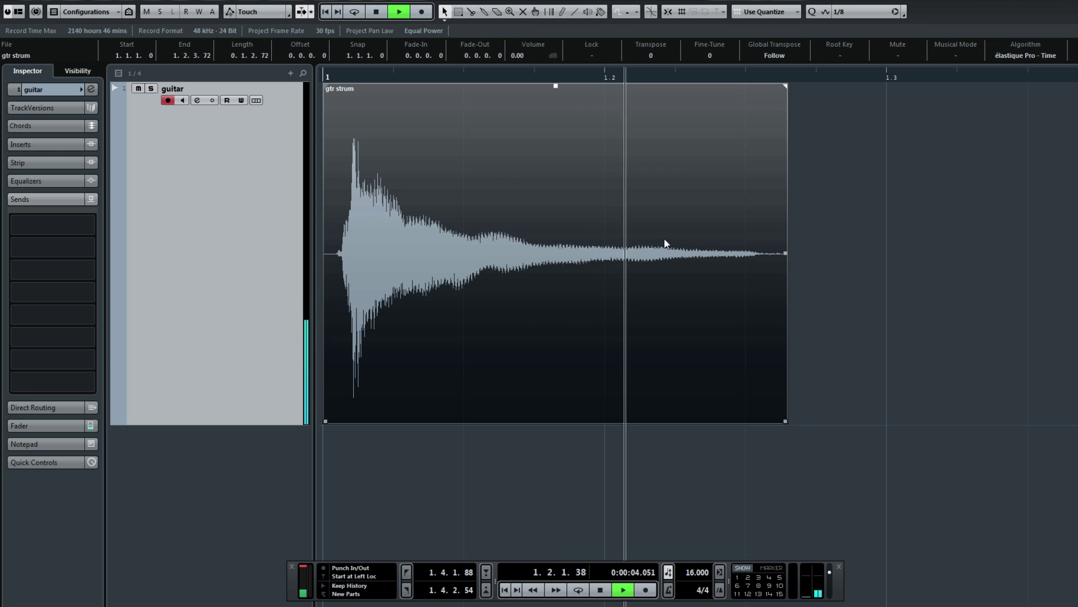
key(space)
scroll(553, 298, up, 6)
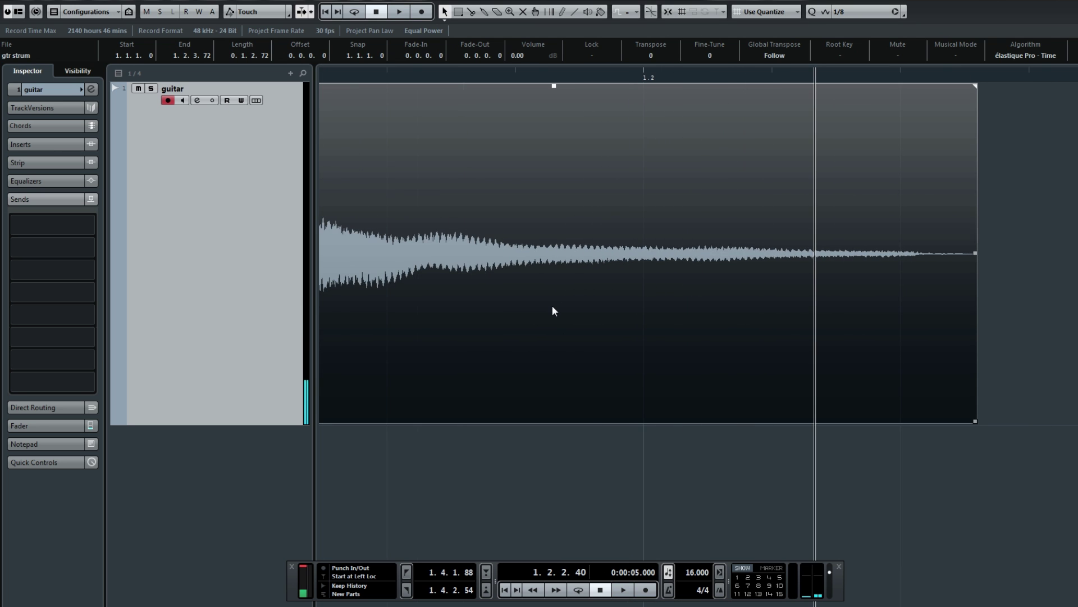
click(350, 78)
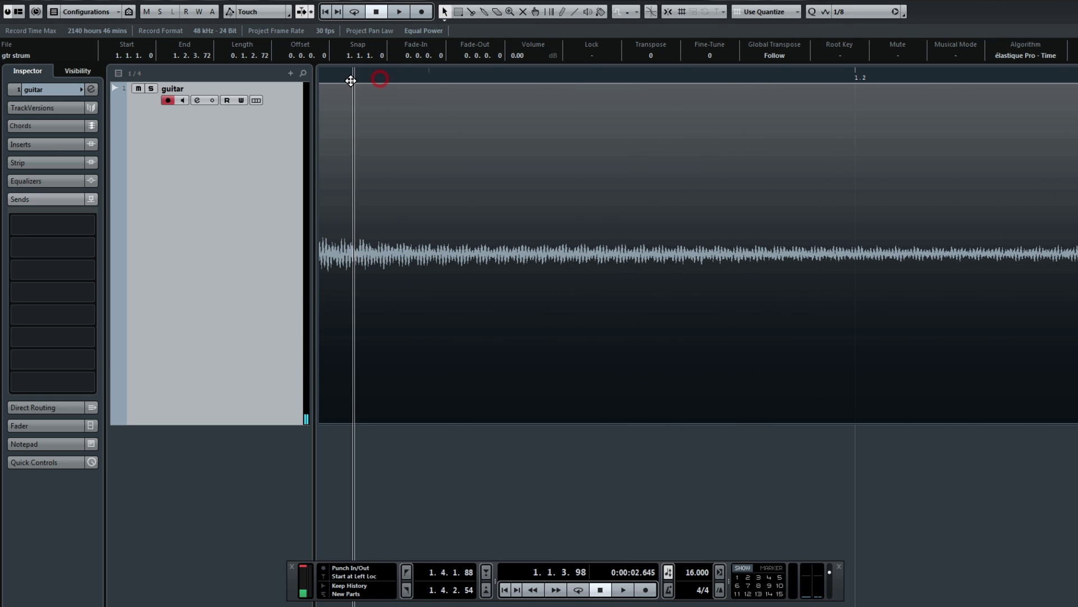
key(space)
key(space)
key(Home)
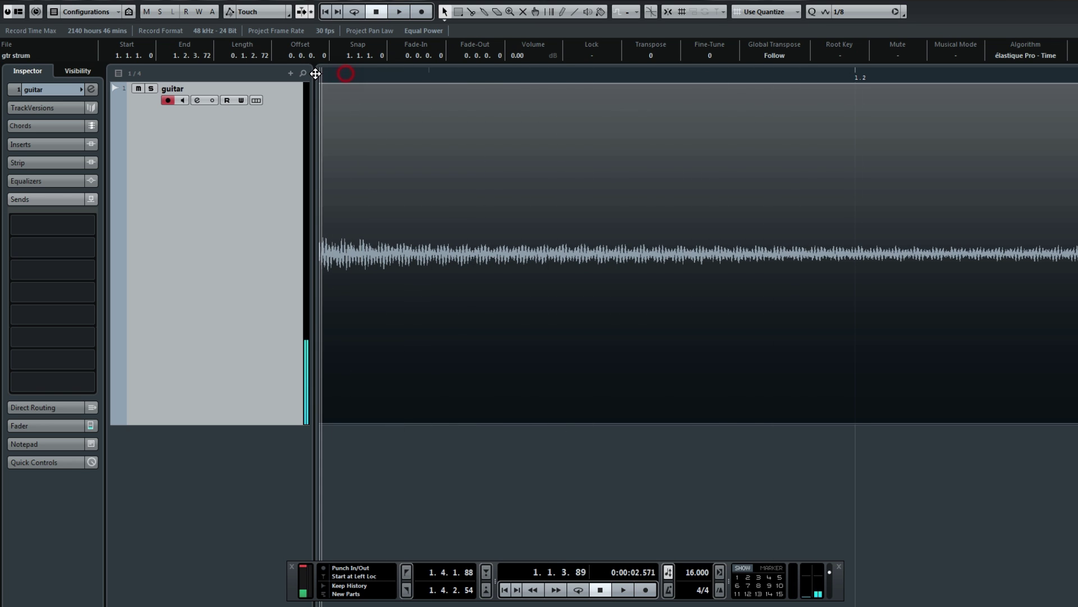
key(space)
key(space)
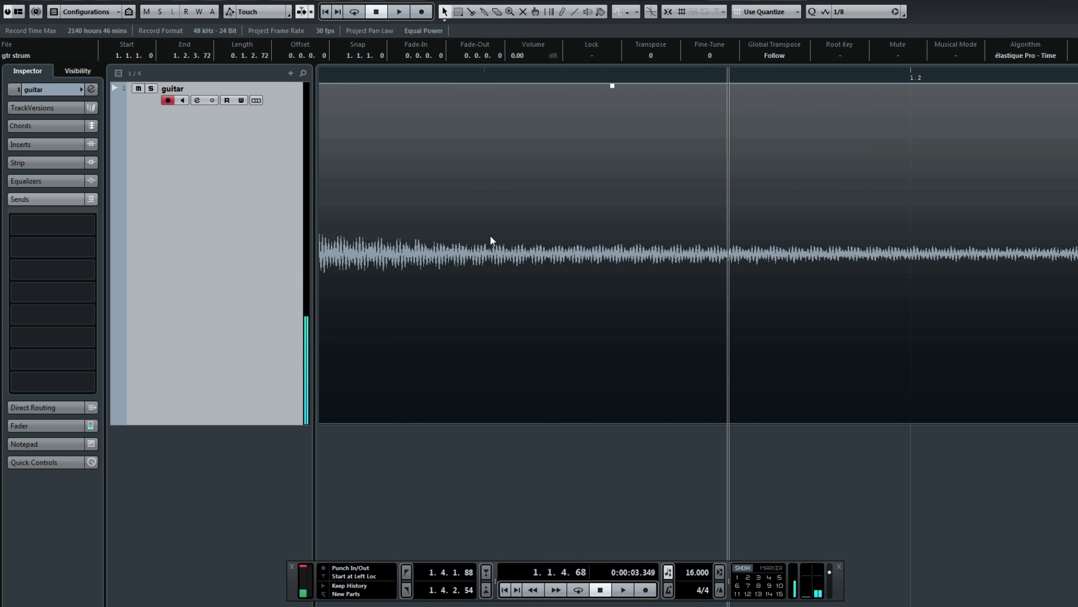
Split out and delete the middle part containing the click, then close the gap.
alt+click(504, 258)
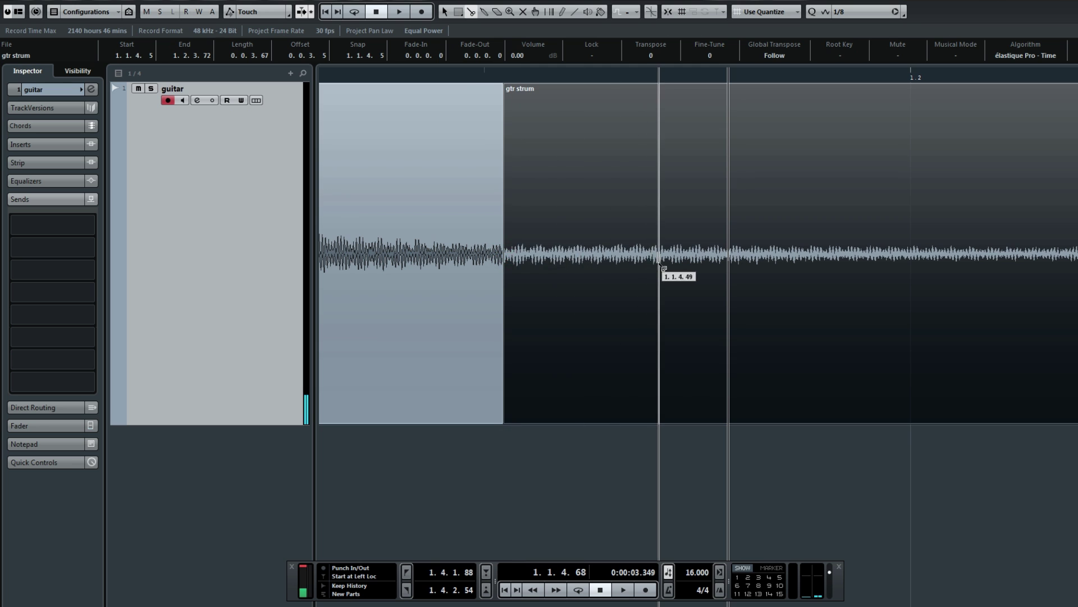
alt+click(658, 264)
click(610, 265)
key(Delete)
drag(690, 262, 525, 258)
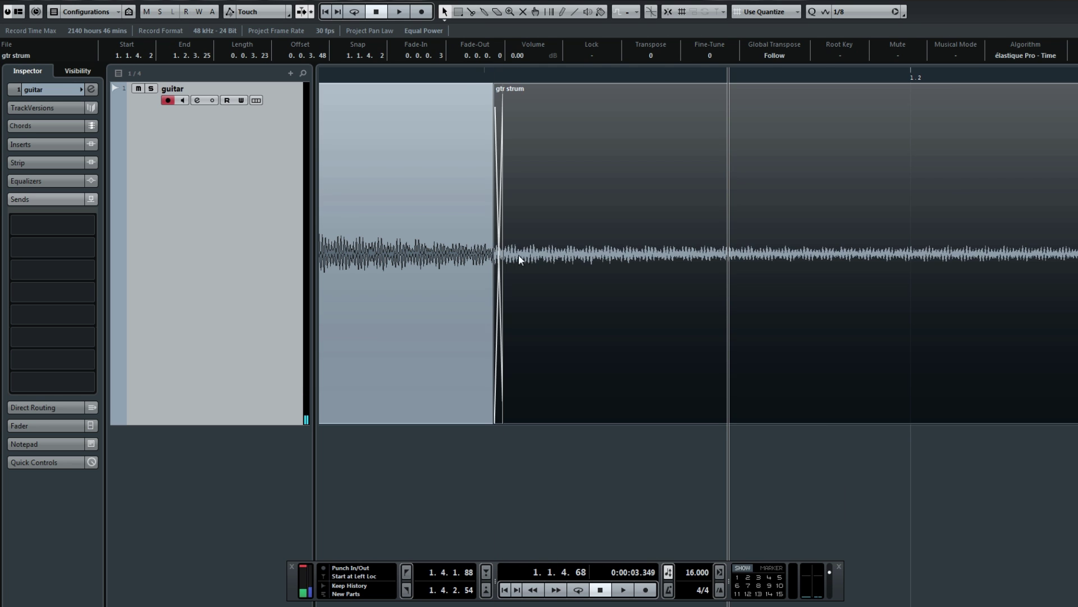
Play back the edited join, then undo the last edit to the clip parts.
key(g)
key(g)
click(329, 77)
key(space)
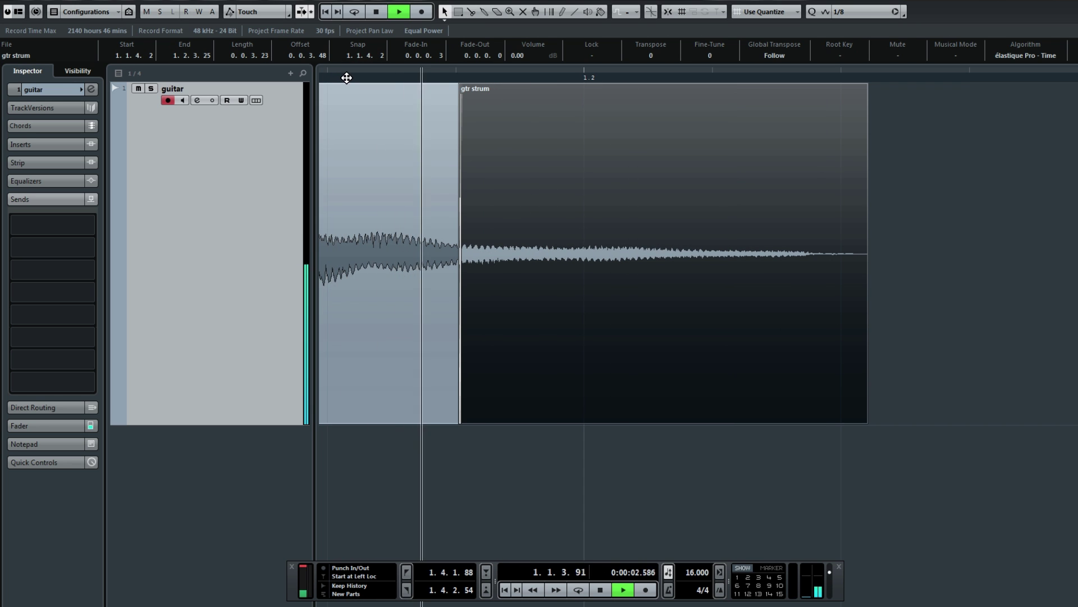
key(space)
click(523, 328)
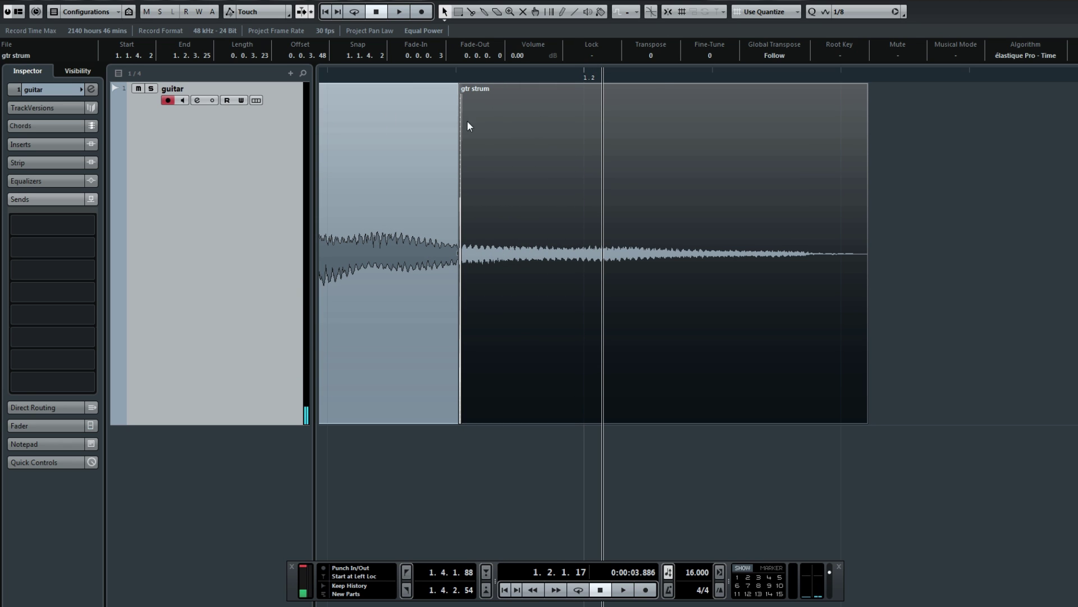
click(493, 341)
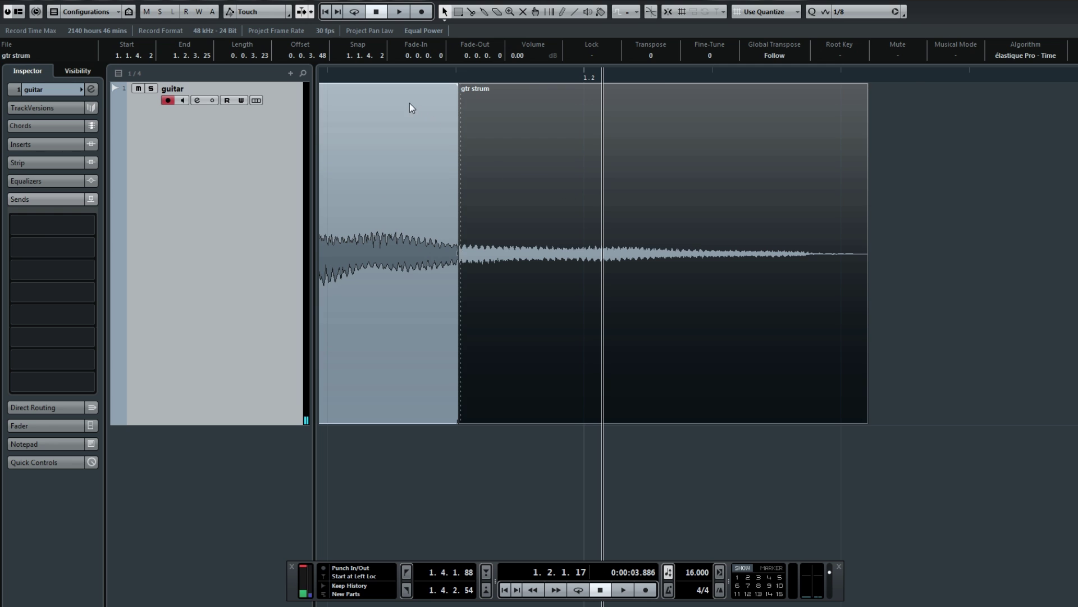
key(ctrl+z)
key(ctrl+z)
key(ctrl+z)
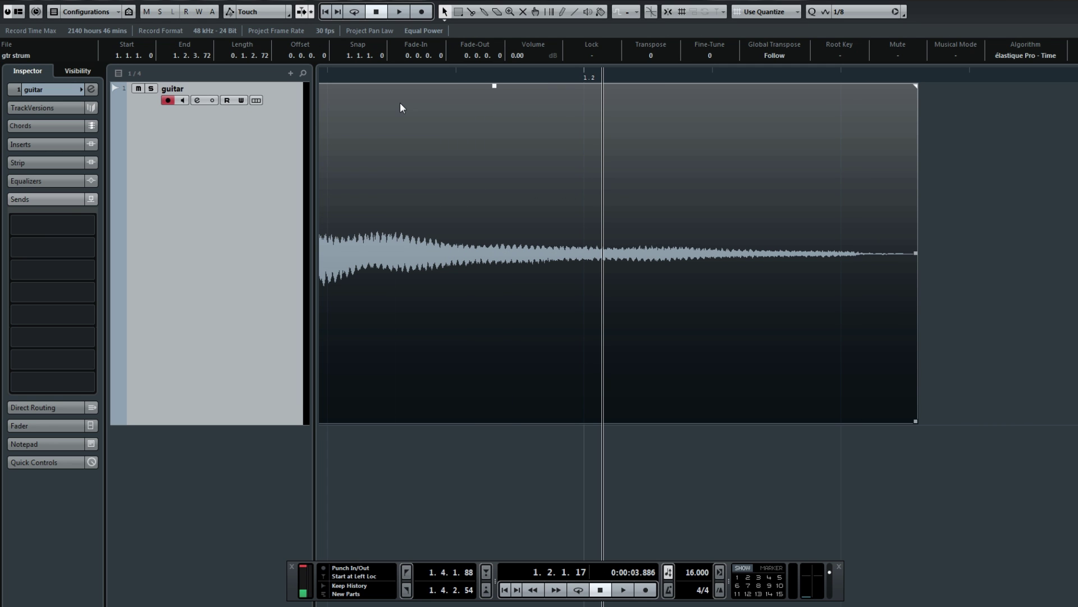
Send the gtr strum clip to WaveLab with Audio > Edit in WaveLab and play it.
drag(393, 79, 303, 77)
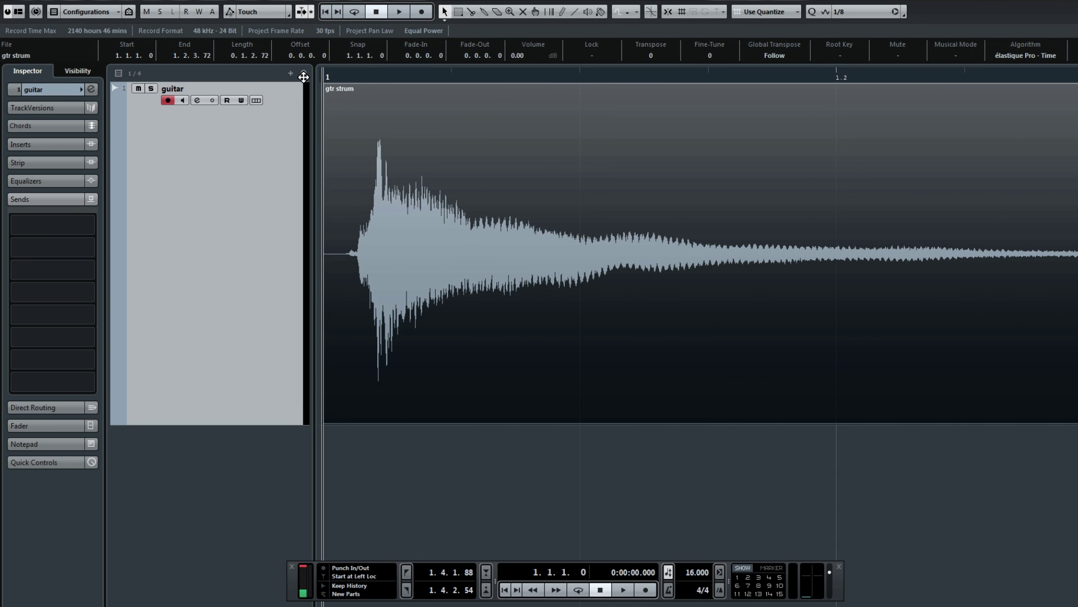
click(103, 0)
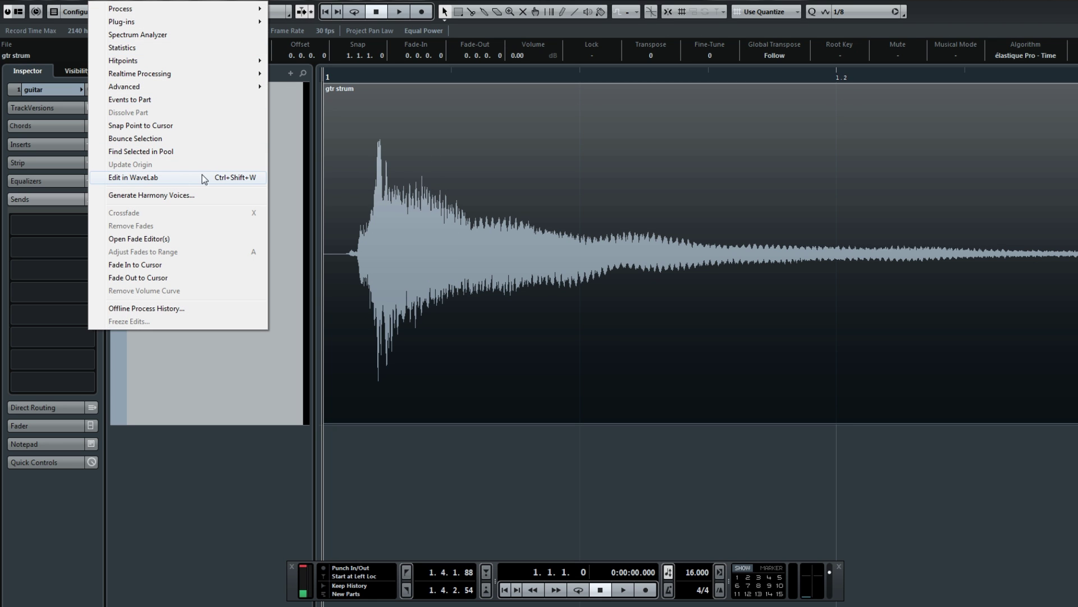
click(136, 178)
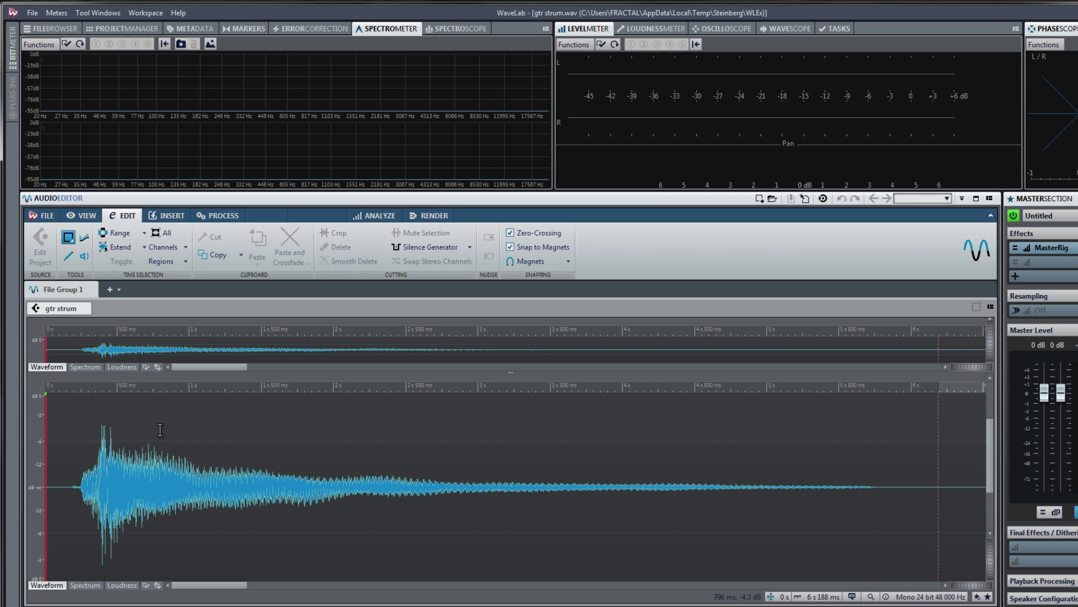
key(space)
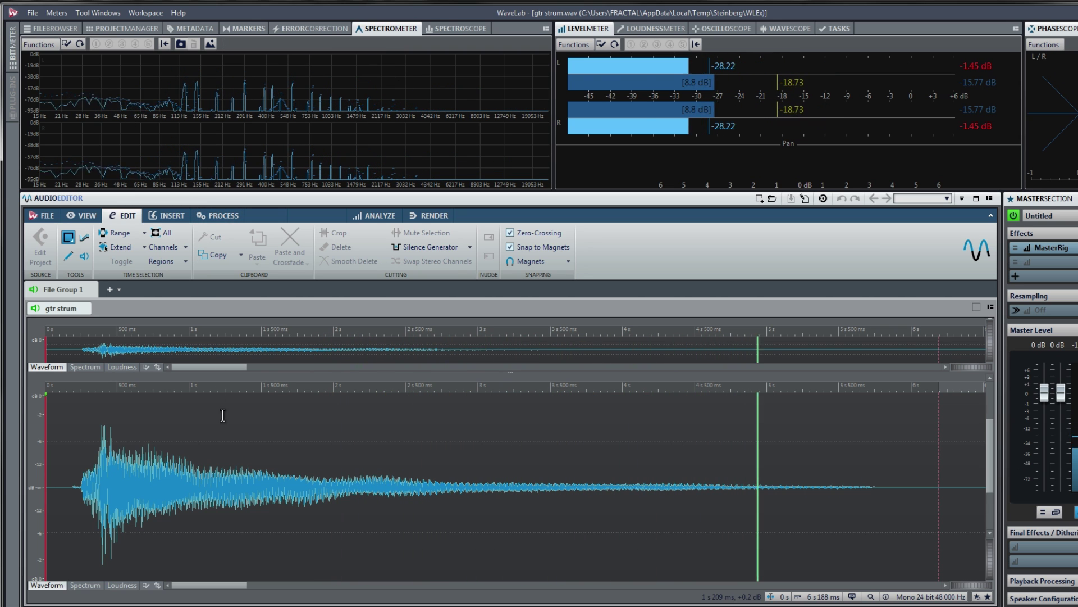
Play from 968 ms to locate the click, then show gtr strum.wav as a spectrogram.
key(space)
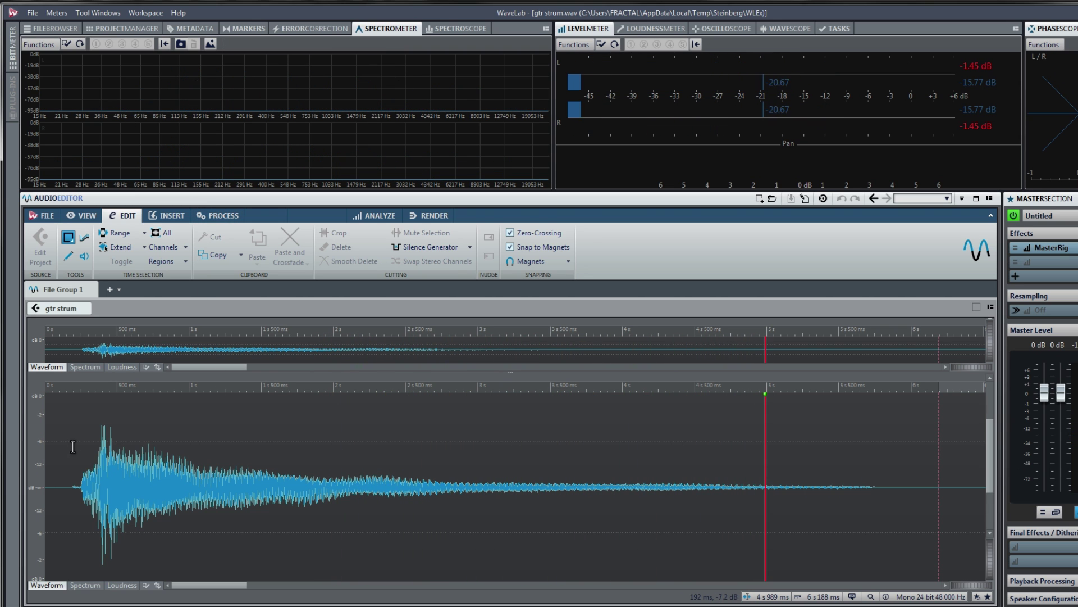
click(185, 436)
key(space)
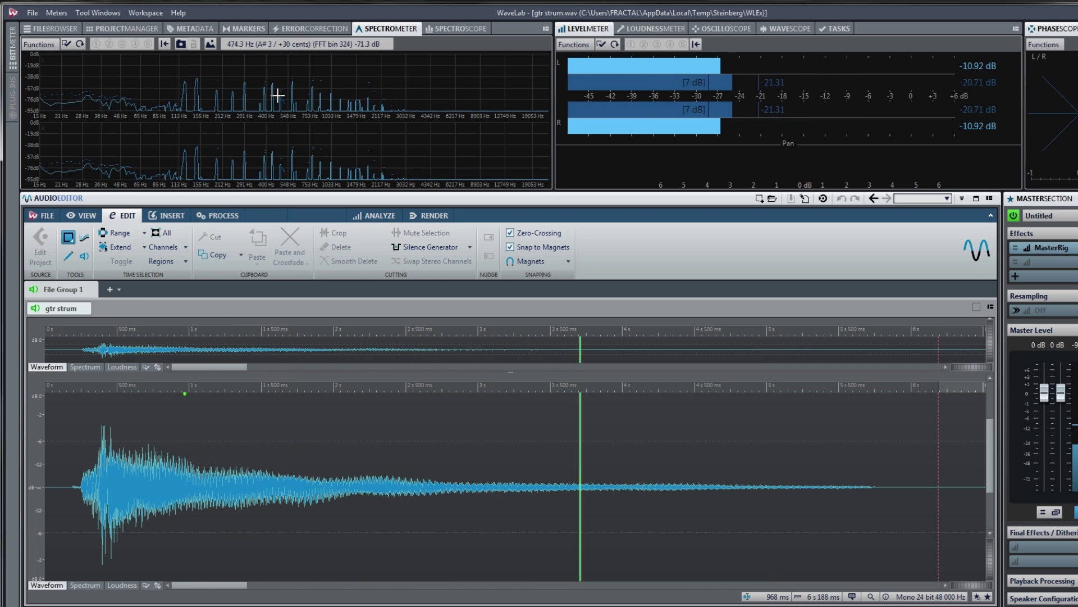
key(space)
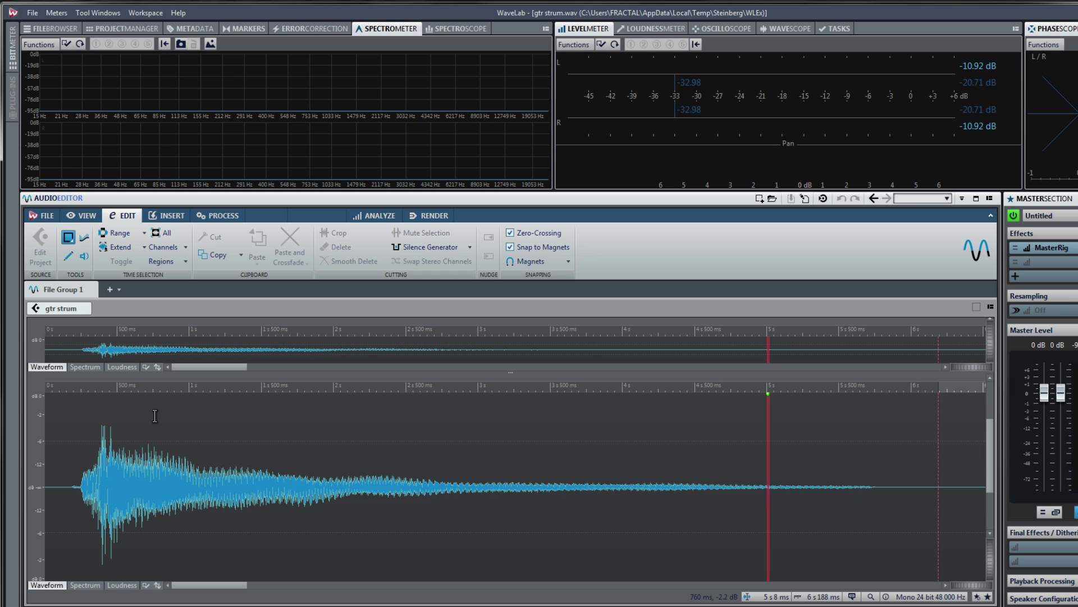
key(s)
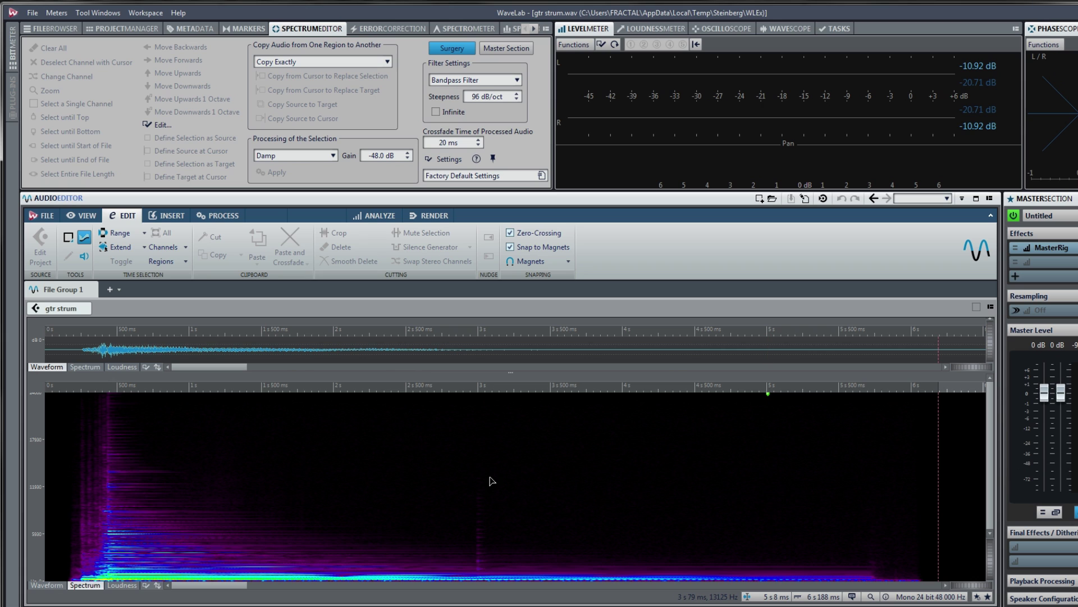
click(72, 434)
Play from 176 ms, then mark the click region around 3 s and damp it.
key(space)
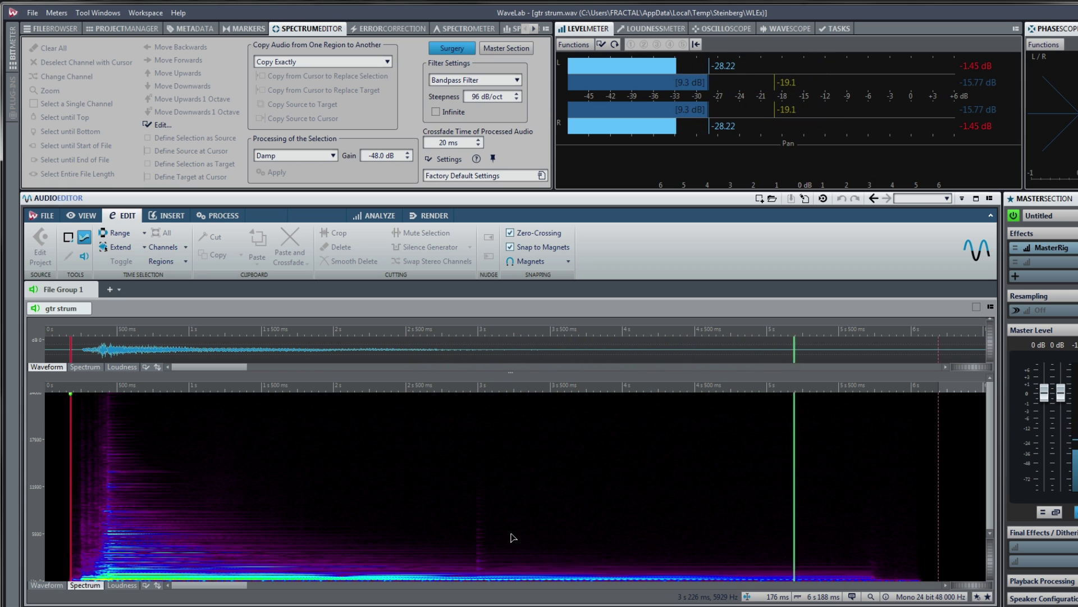
key(space)
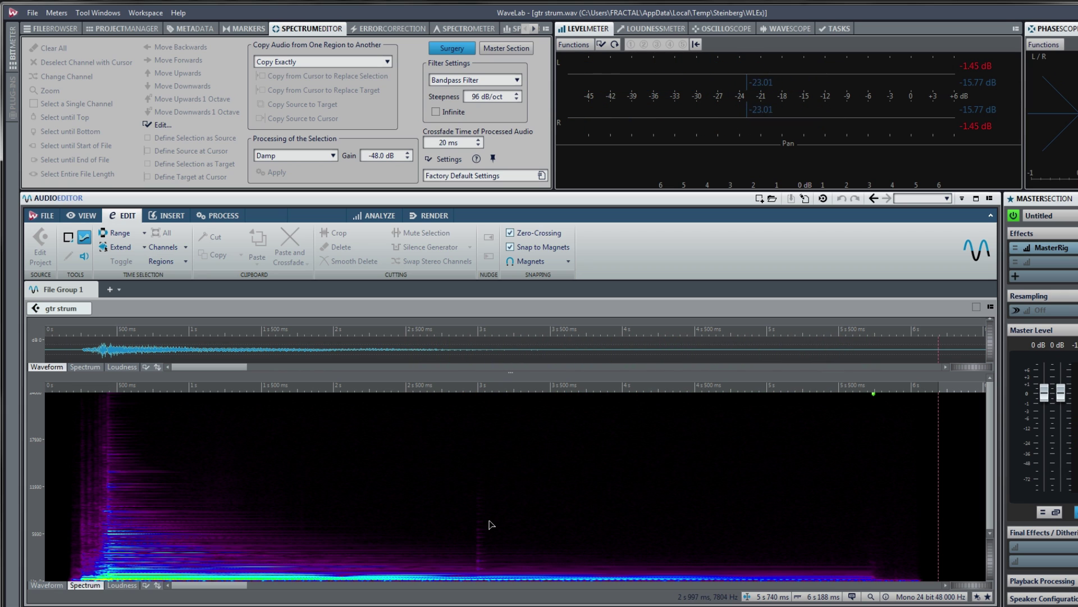
scroll(491, 520, up, 8)
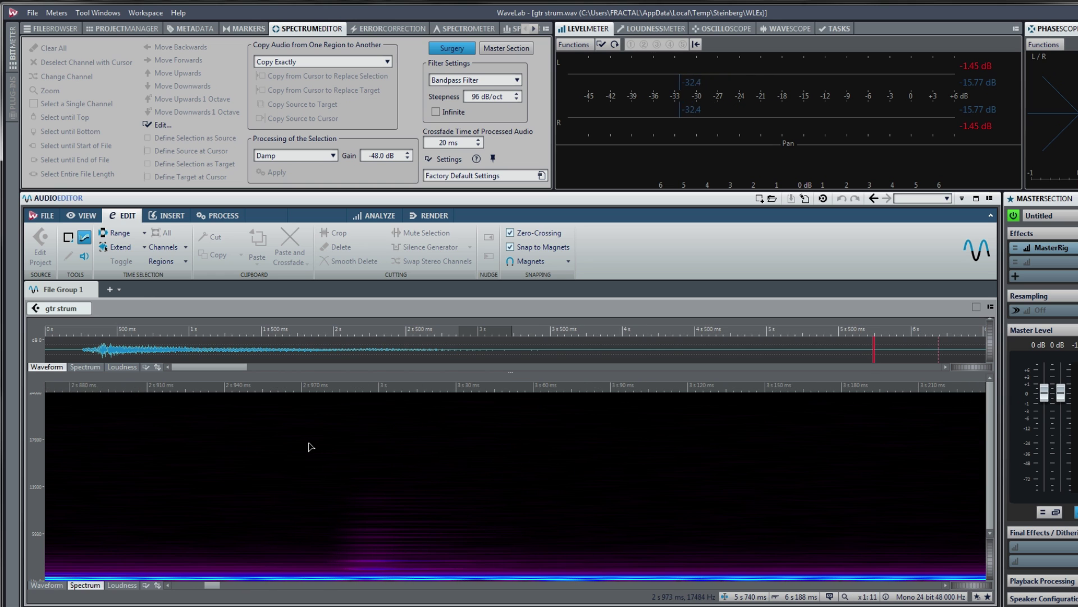
drag(308, 443, 543, 588)
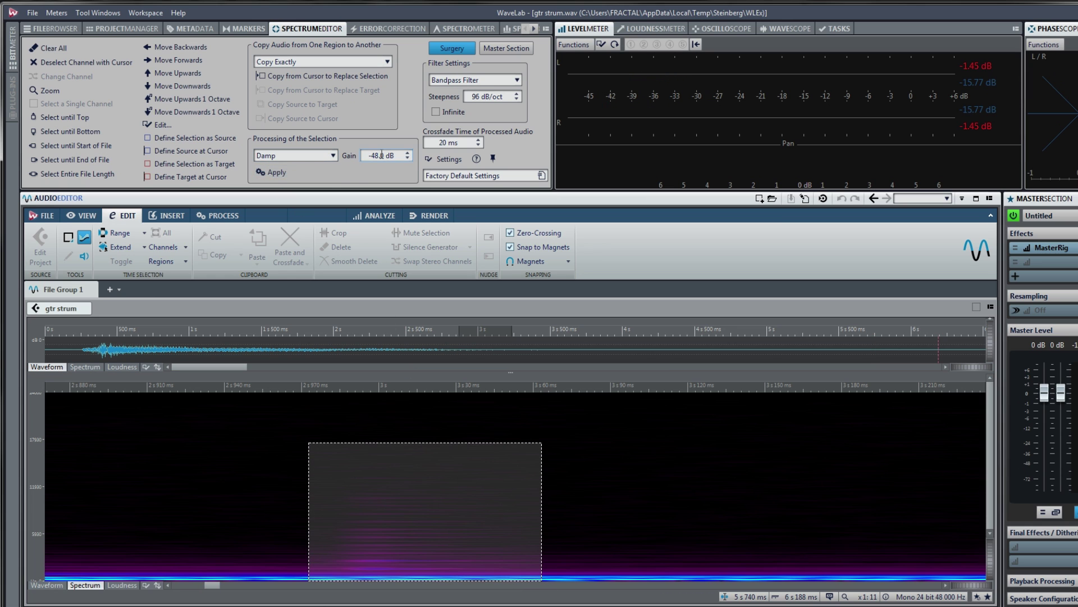
click(274, 174)
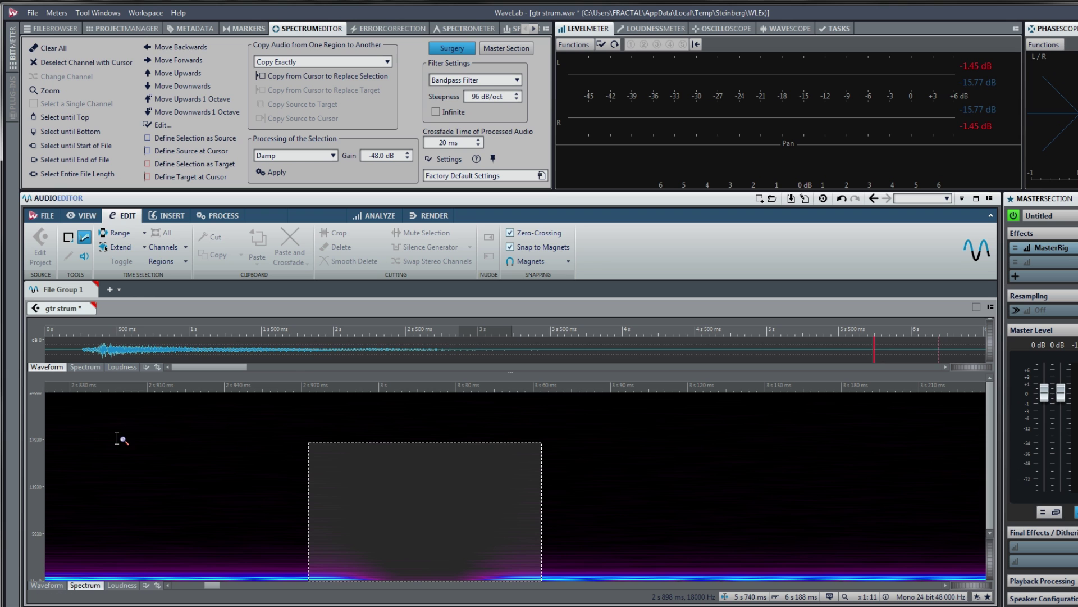
Replay the clip from near the strum's start and undo the spectral damping.
scroll(118, 438, down, 5)
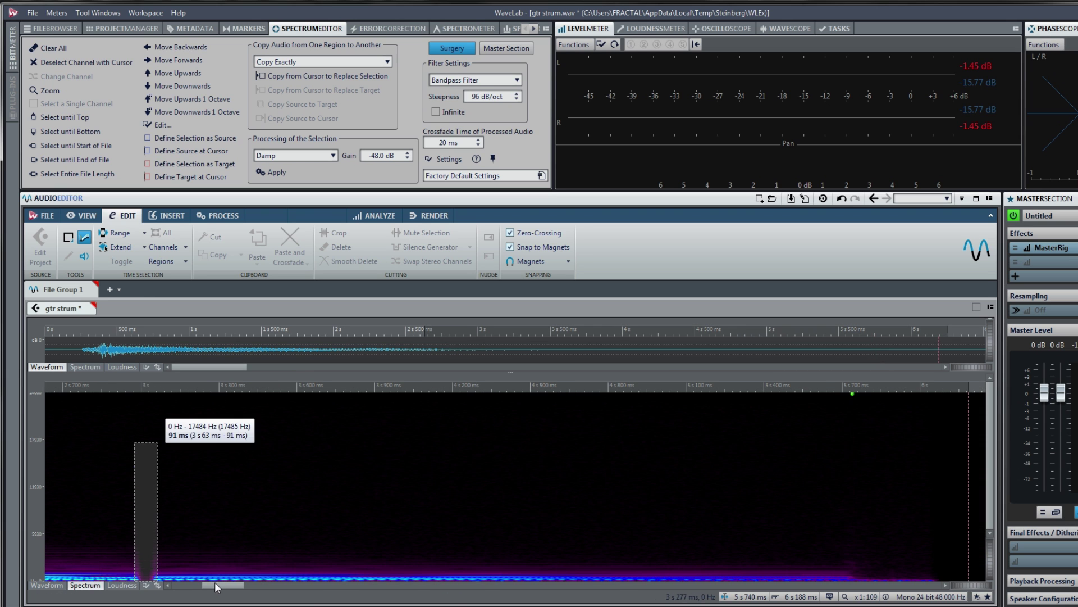
drag(216, 587, 194, 586)
click(73, 456)
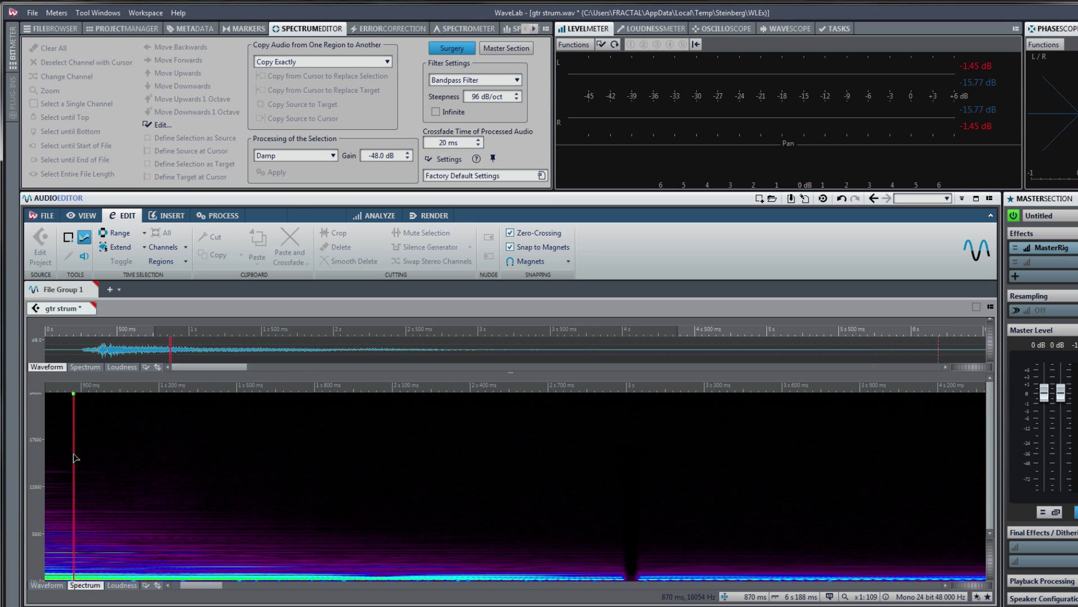
key(space)
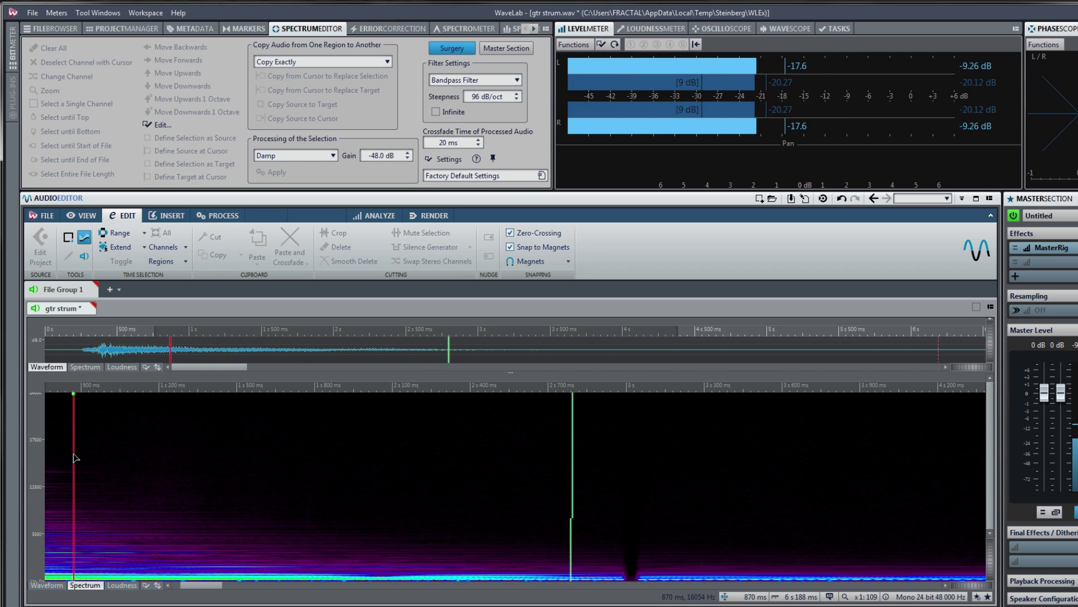
key(space)
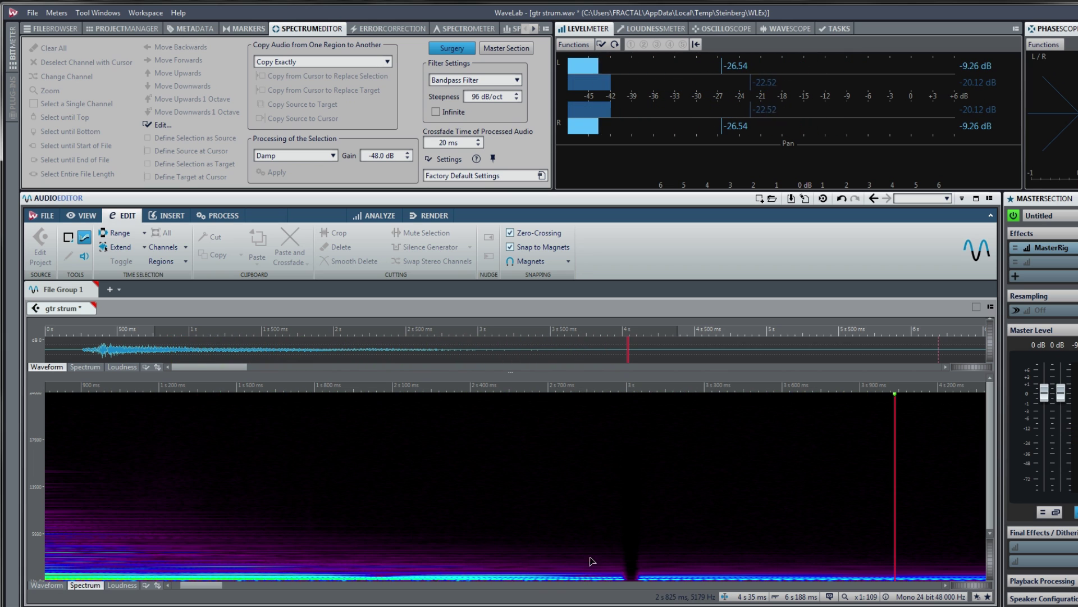
key(ctrl+z)
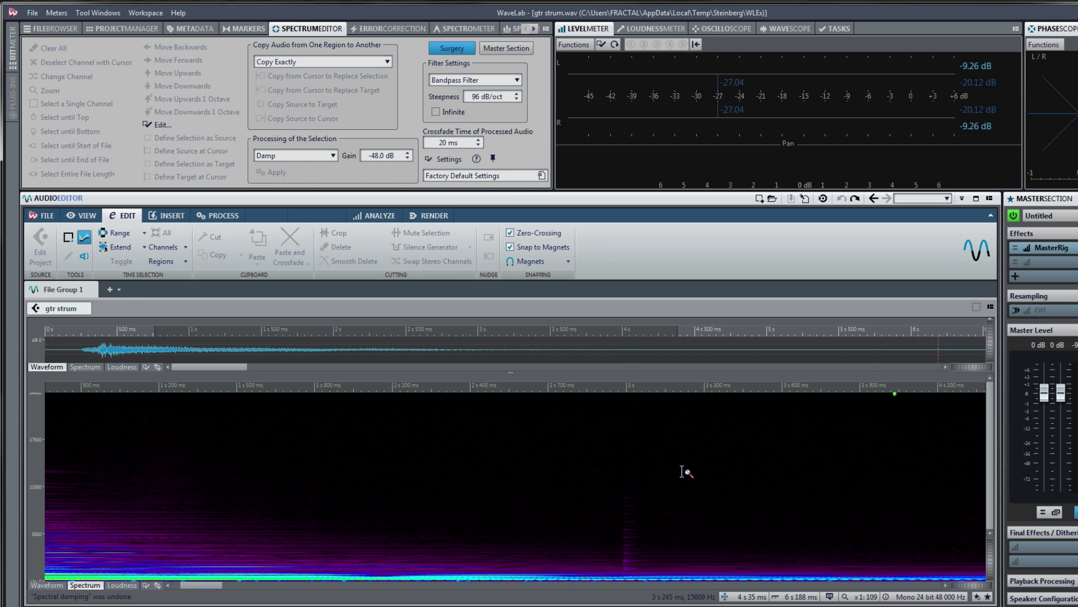
Mark the click region near 3 s, keeping Damp at -48.0 dB and a 96 dB/oct Bandpass Filter.
scroll(681, 478, up, 10)
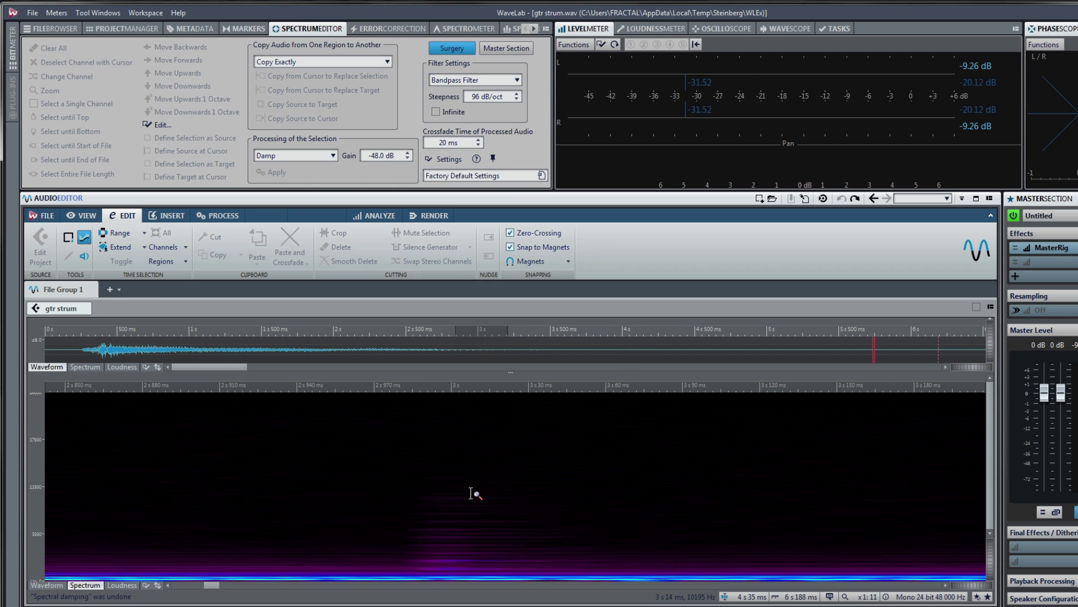
mouse_move(396, 448)
mouse_down()
mouse_move(539, 587)
mouse_move(577, 585)
mouse_up()
click(278, 156)
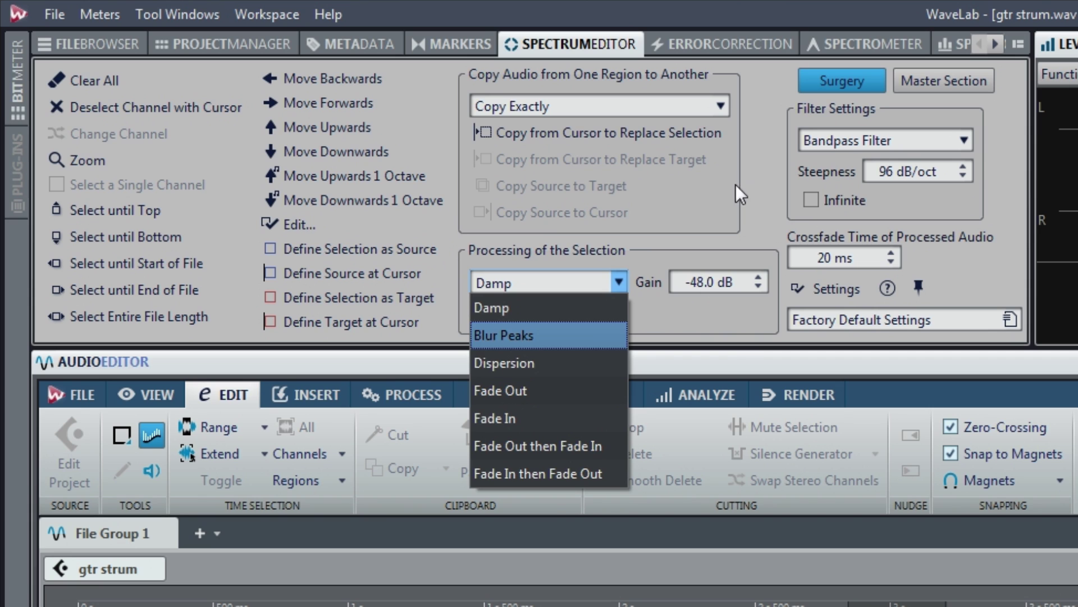
click(753, 161)
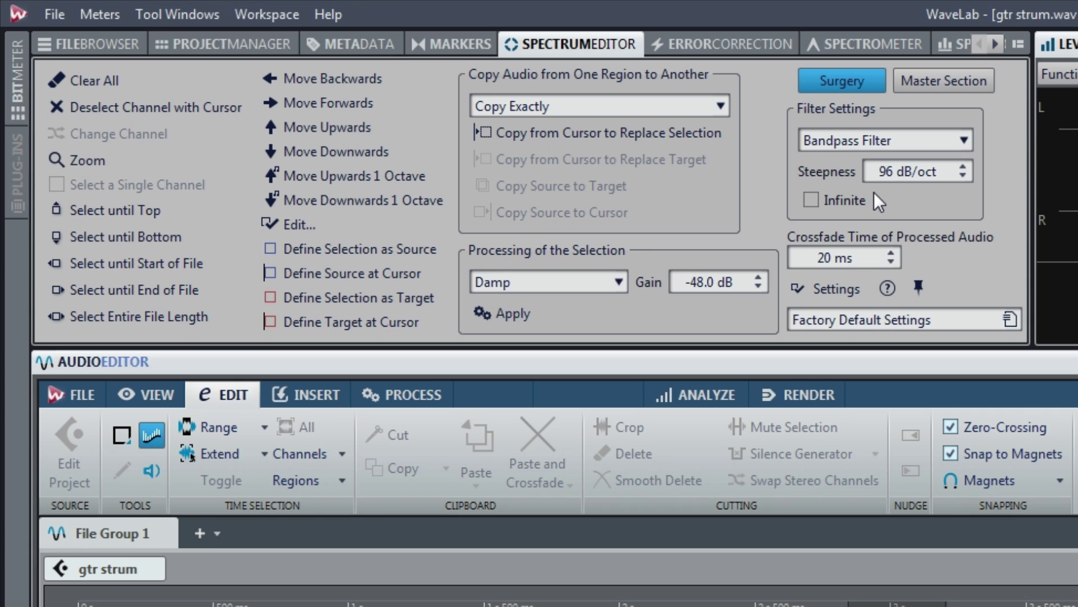
click(877, 141)
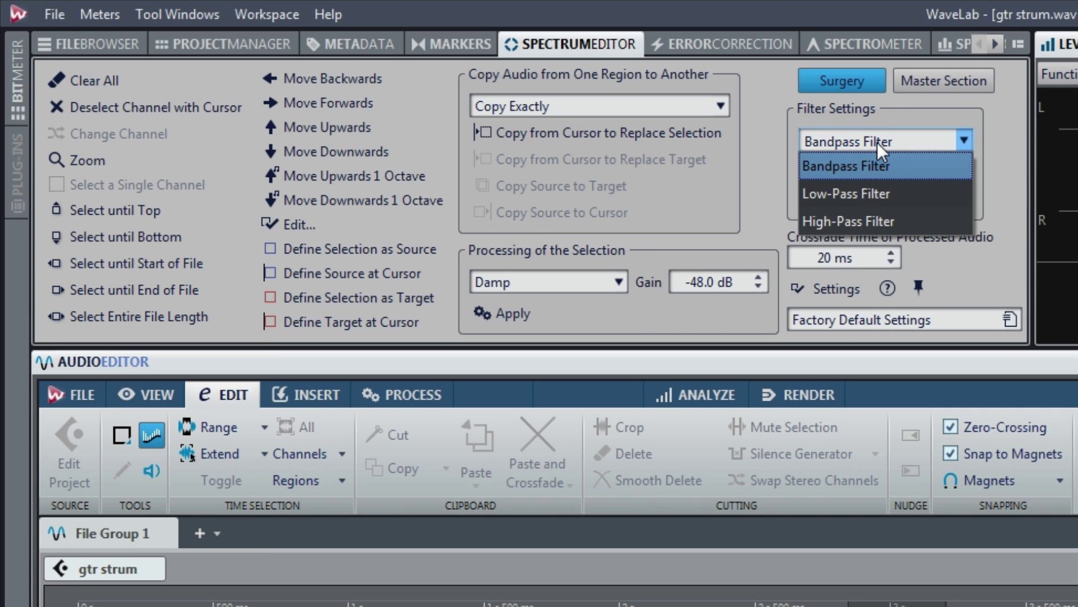
click(878, 143)
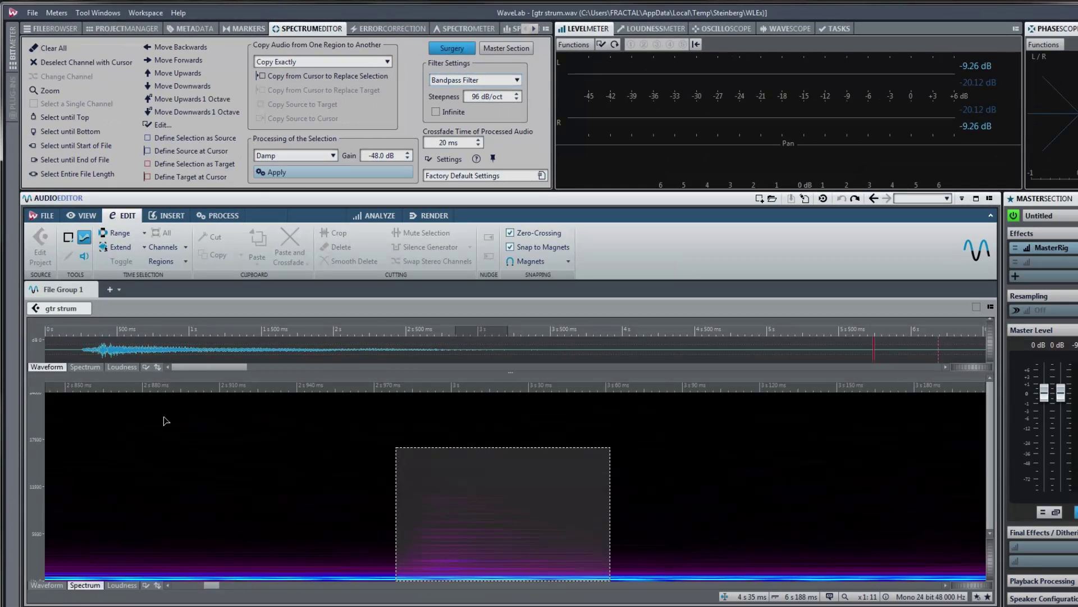
Set the edit position just before the click and mark its region from about 1.8 to 15.3 kHz.
scroll(97, 485, down, 6)
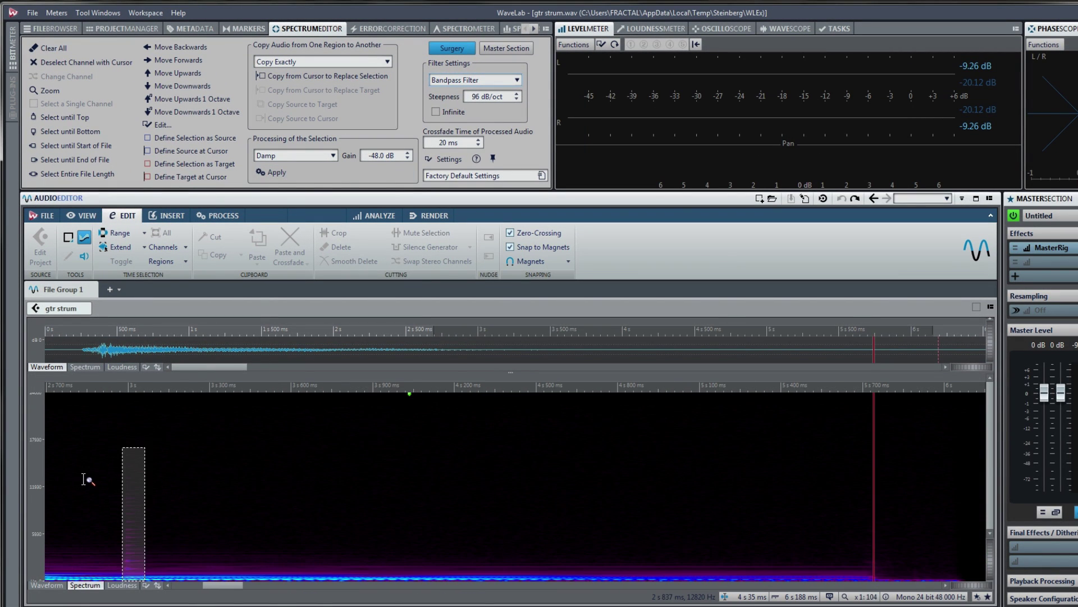
drag(217, 584, 196, 582)
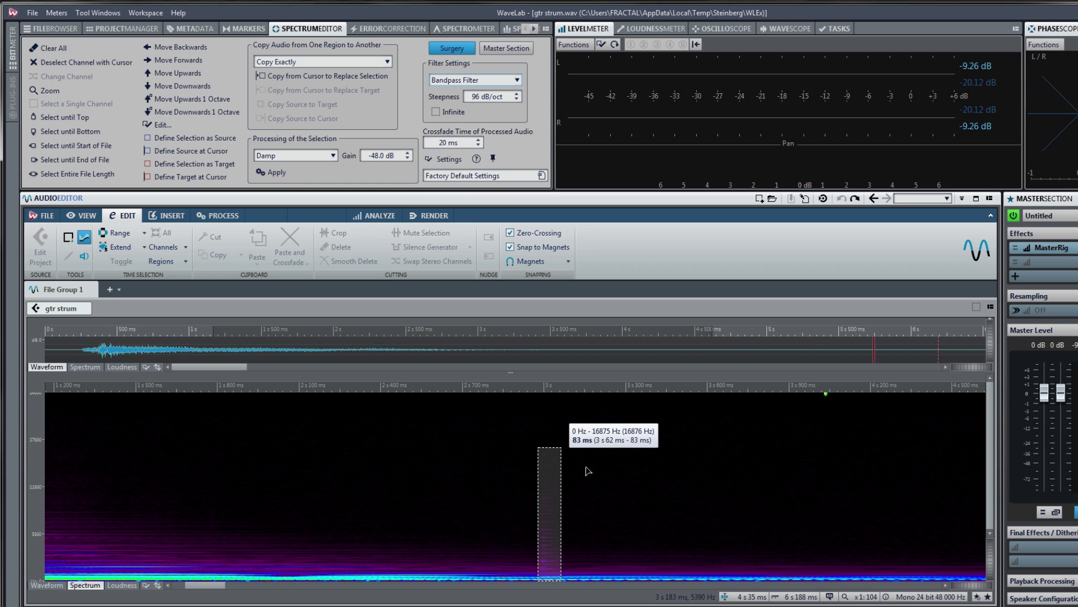
click(517, 396)
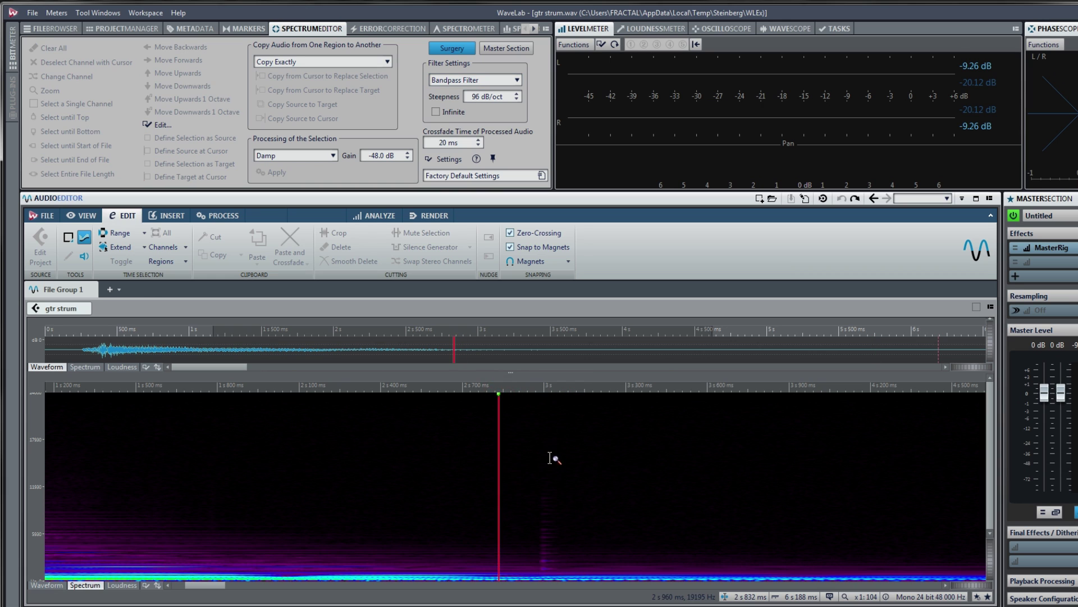
scroll(553, 467, up, 4)
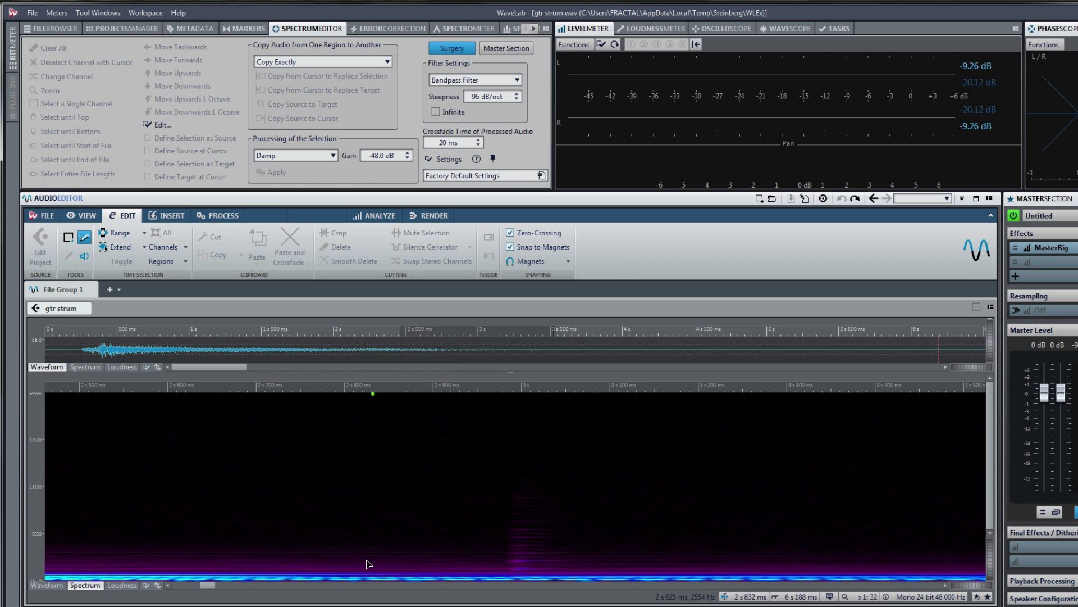
drag(496, 461, 588, 586)
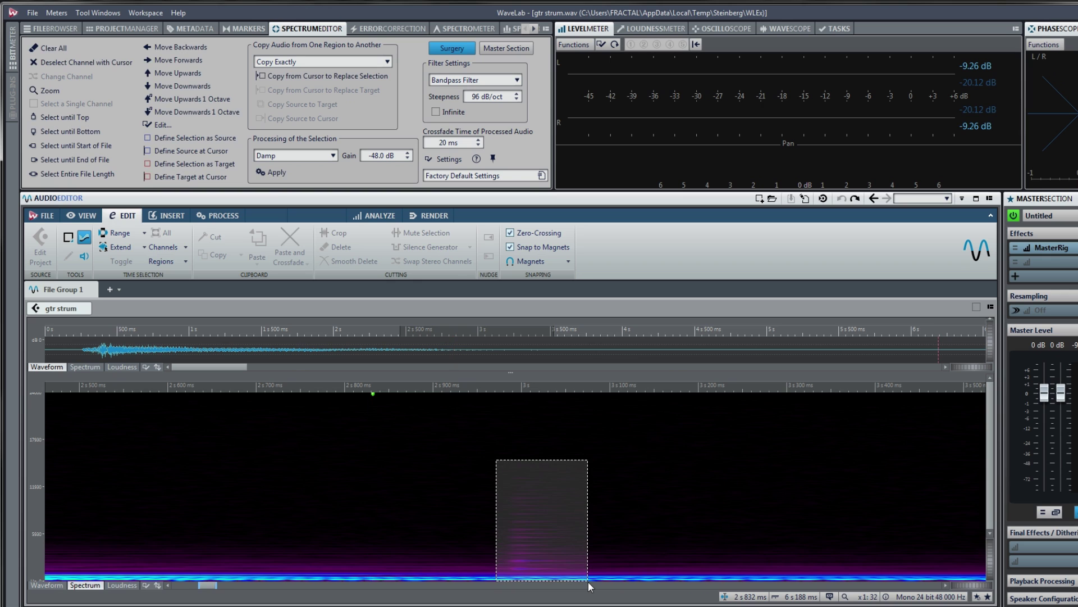
Replace the marked region with ambience copied from the cursor and play back to check.
click(323, 76)
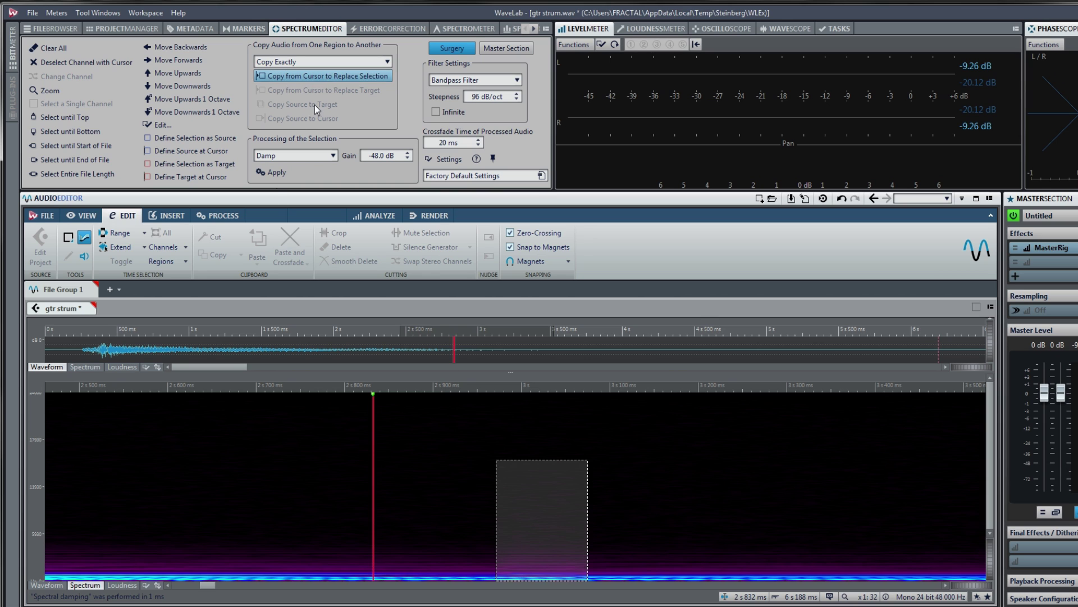
click(83, 430)
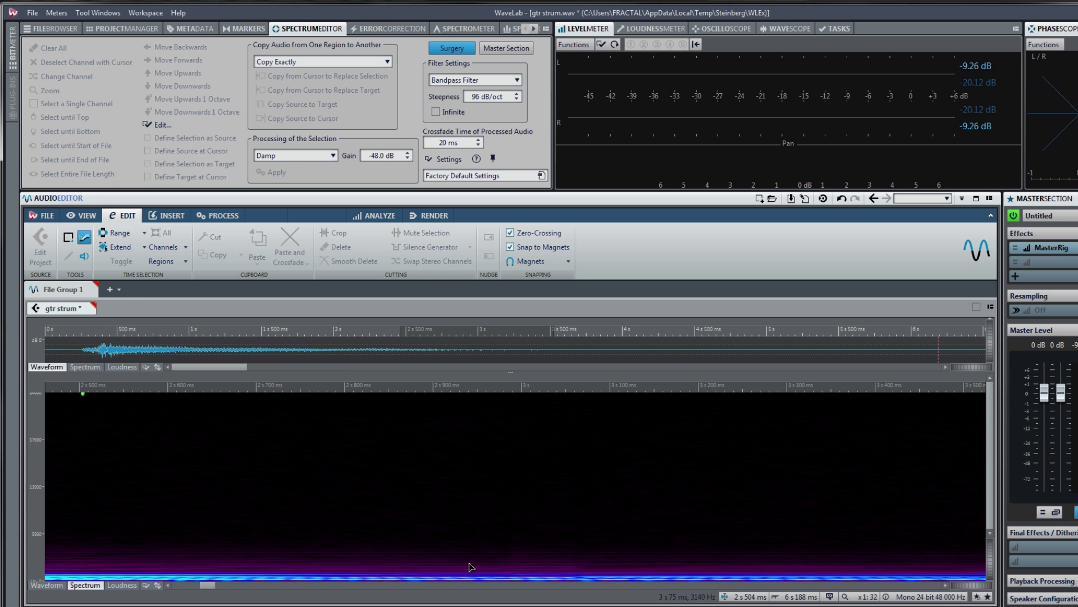
key(space)
key(space)
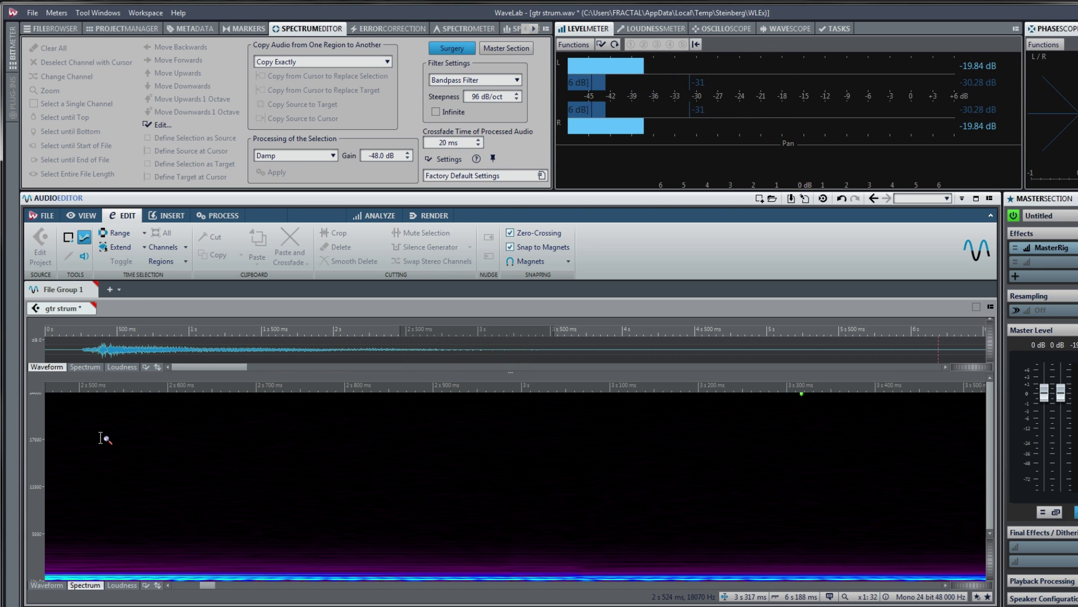
Play from slightly earlier in the clip, then undo the ambience replacement.
scroll(102, 438, down, 3)
click(76, 429)
key(space)
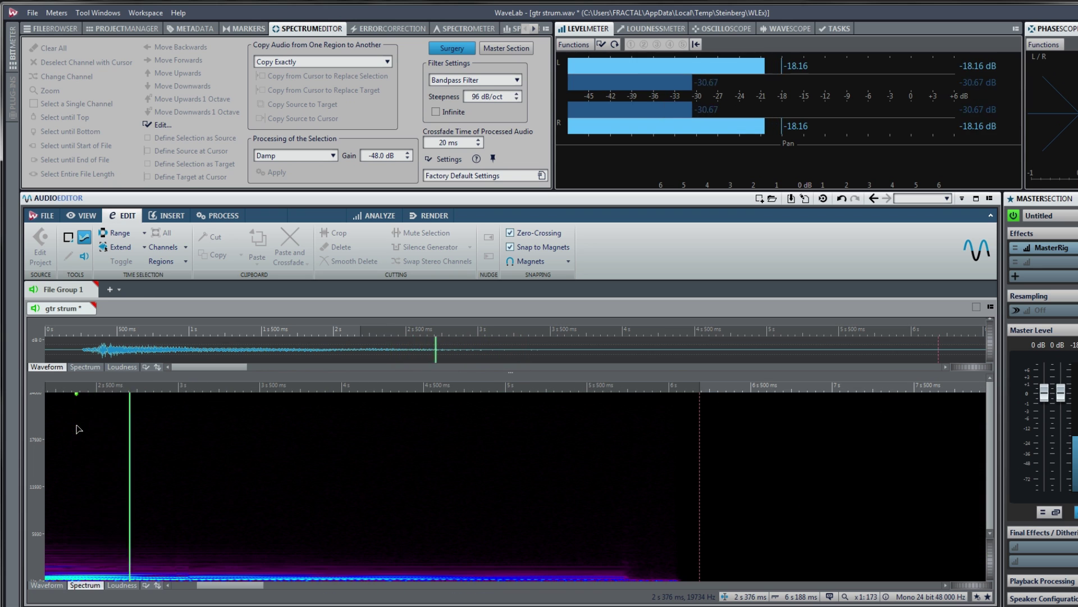
click(68, 428)
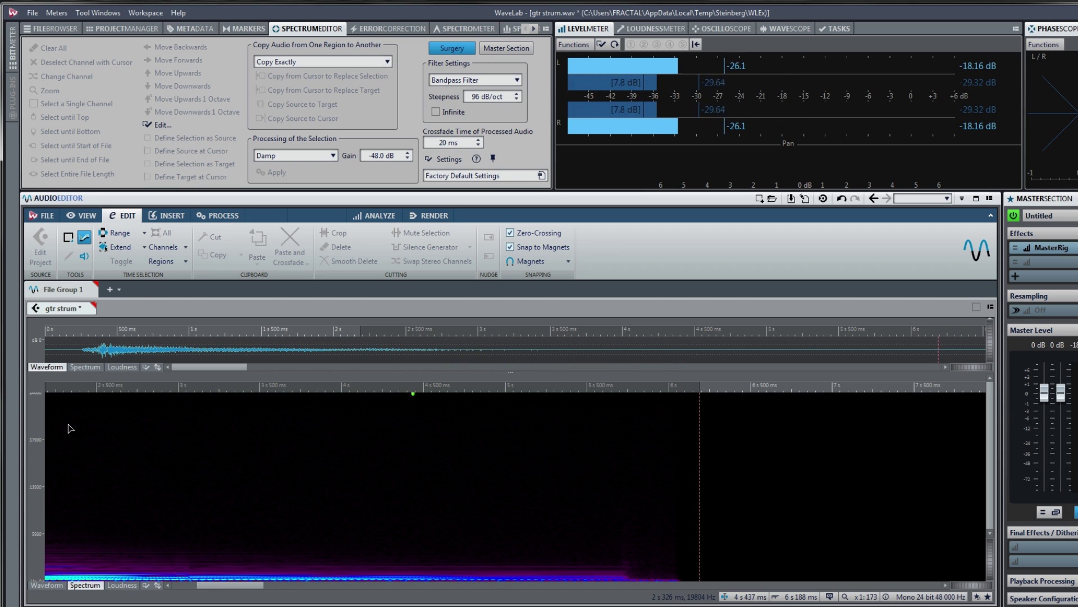
key(space)
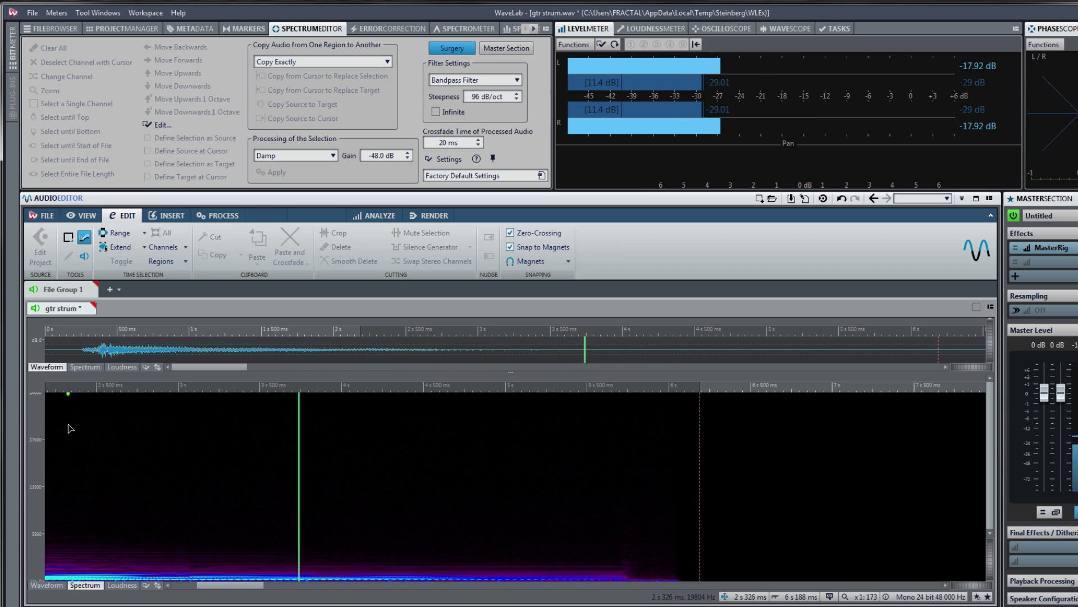
scroll(152, 500, up, 3)
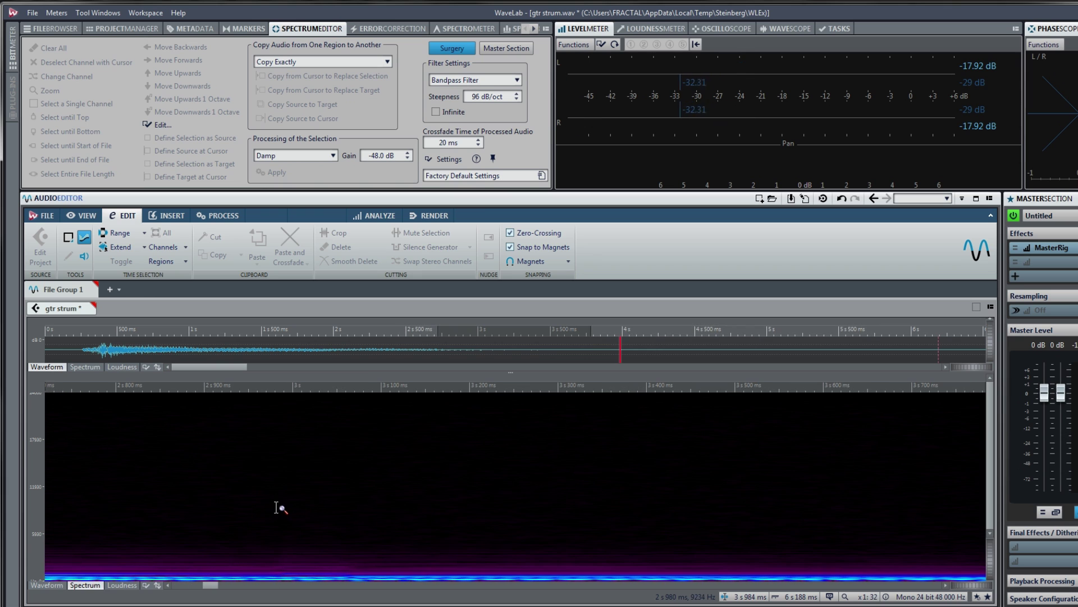
key(ctrl+z)
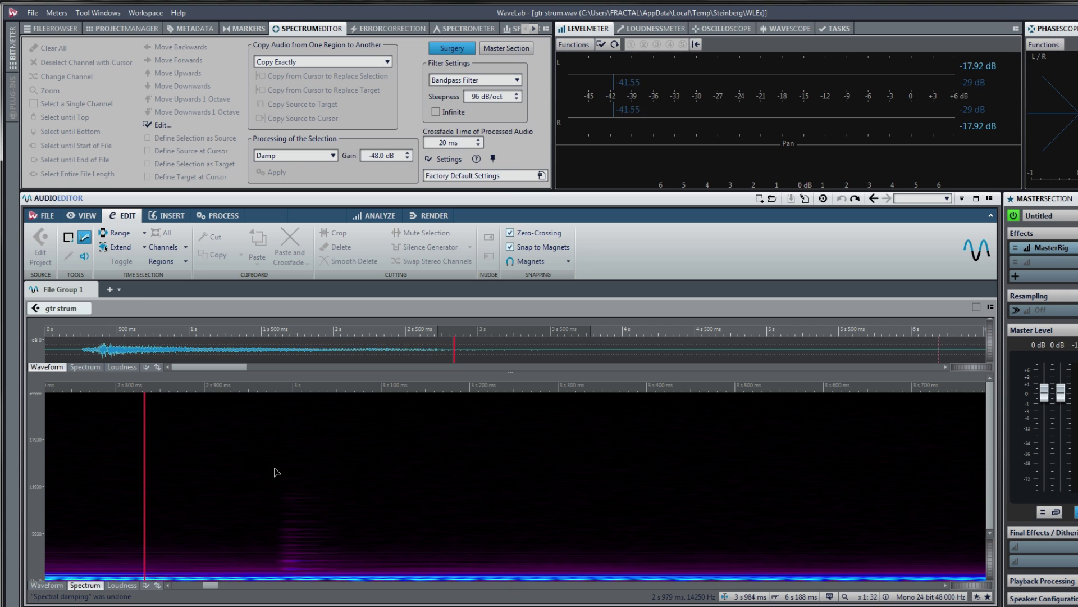
Damp a marked region near 3 s, roughly 2.9–14.3 kHz, and audition the passage.
drag(274, 468, 347, 560)
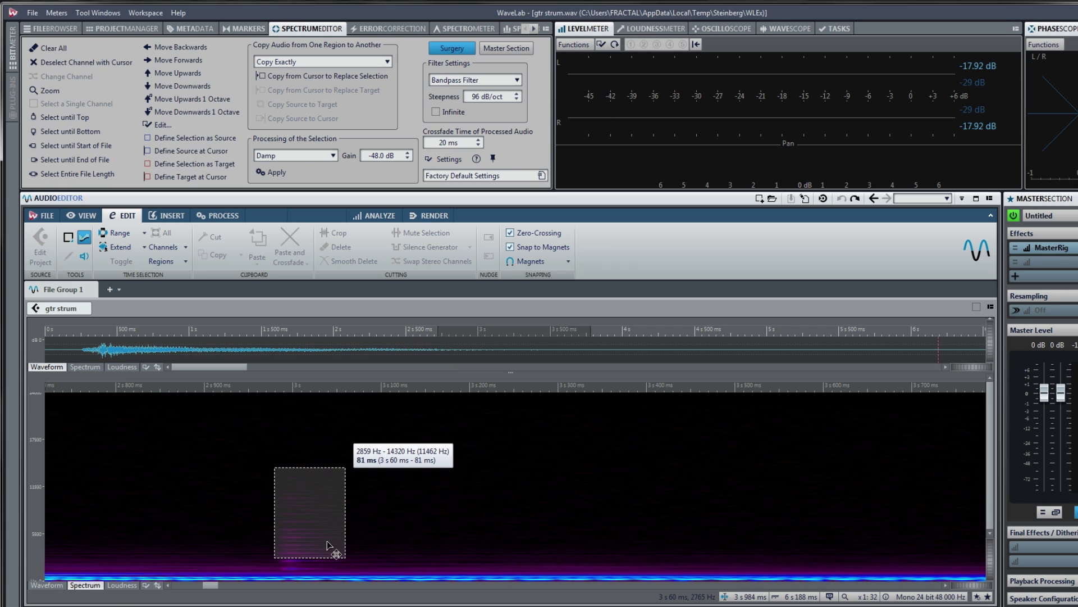
click(275, 172)
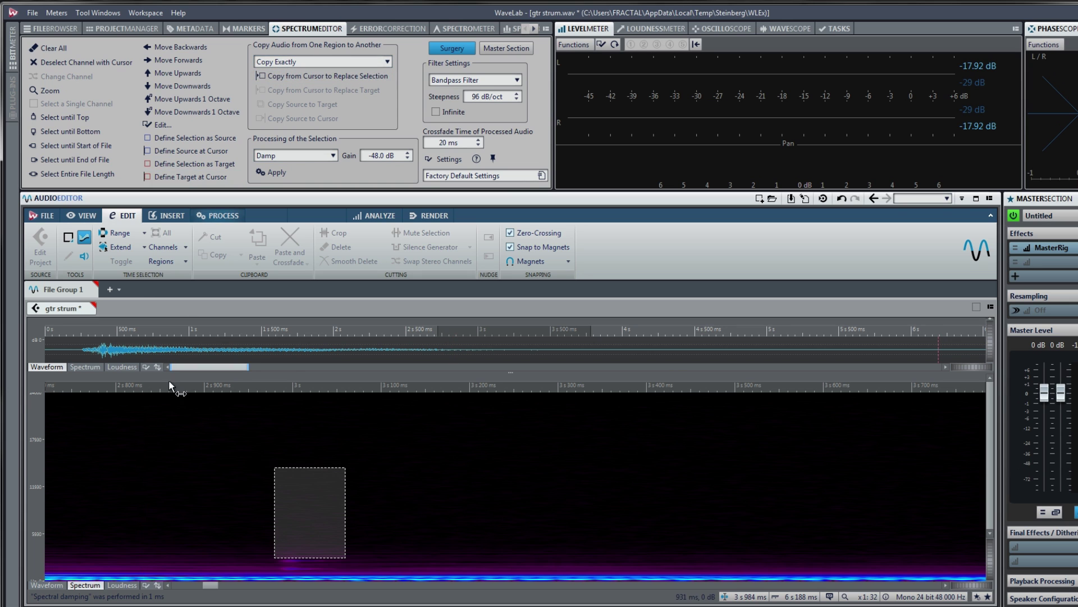
click(91, 441)
key(space)
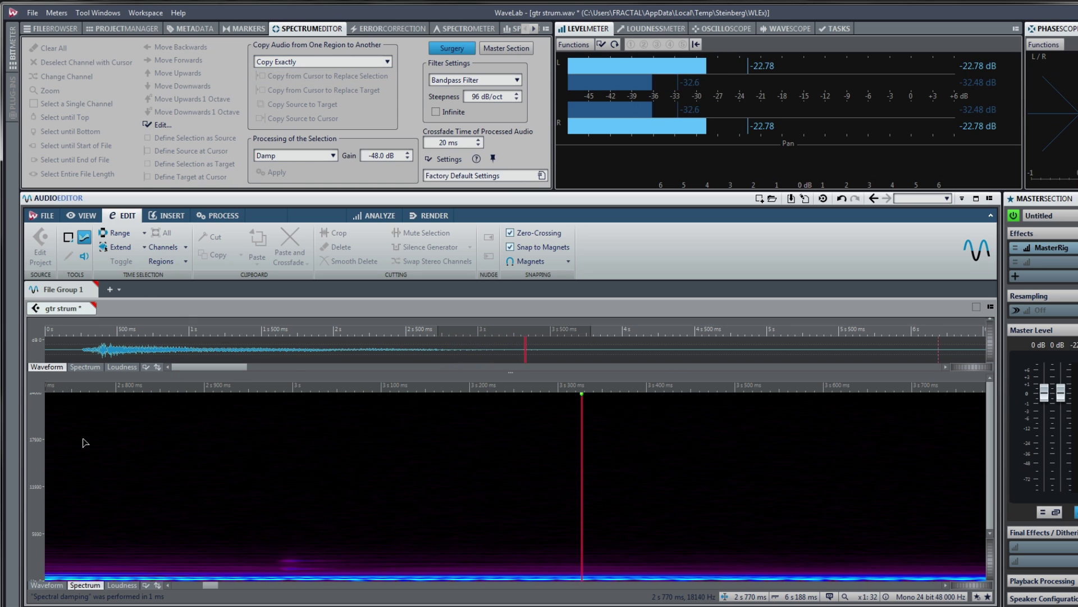
click(73, 442)
key(space)
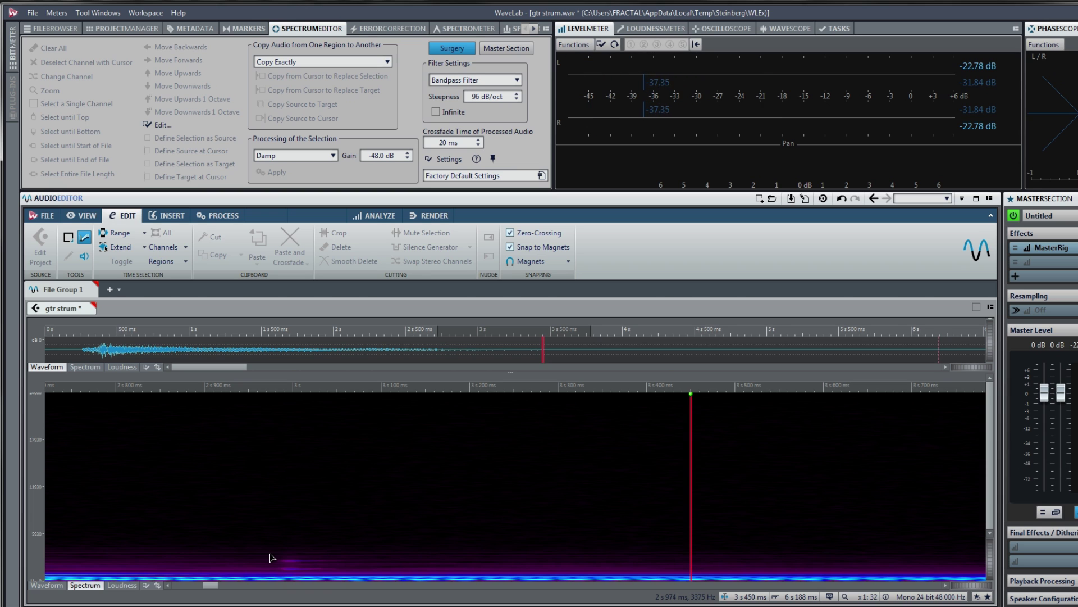
Replace a small low-frequency patch with audio from a nearby cursor position, audition, then undo.
drag(270, 553, 353, 585)
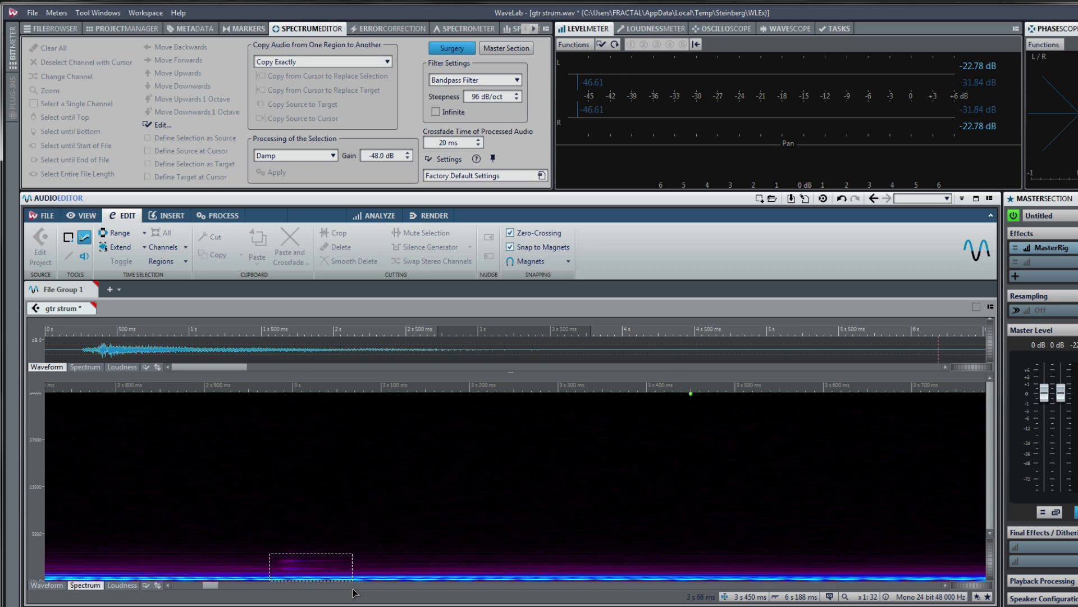
drag(374, 391, 365, 390)
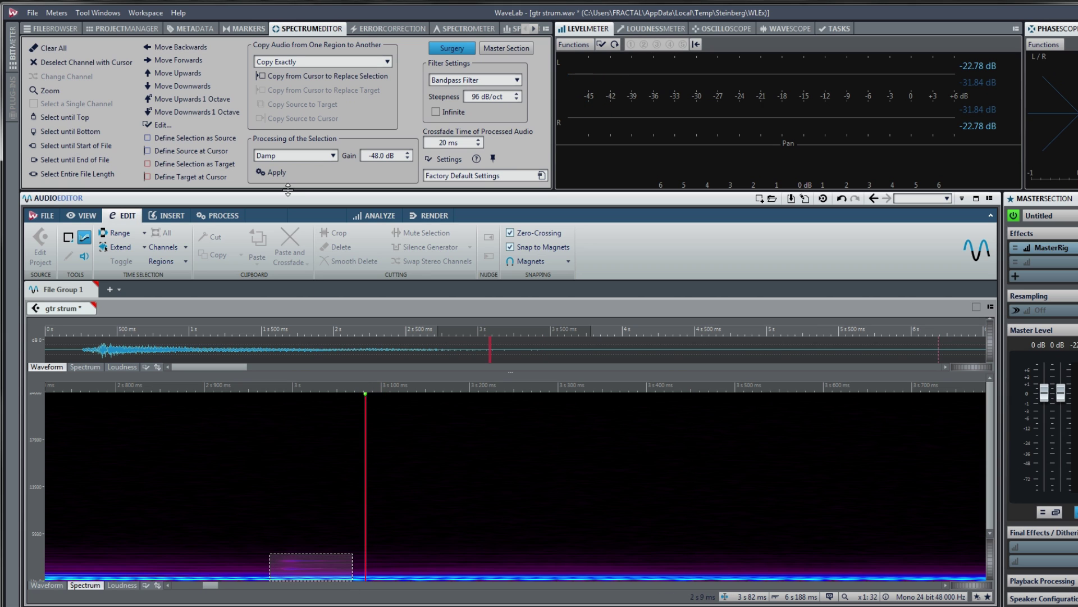
click(273, 79)
click(76, 425)
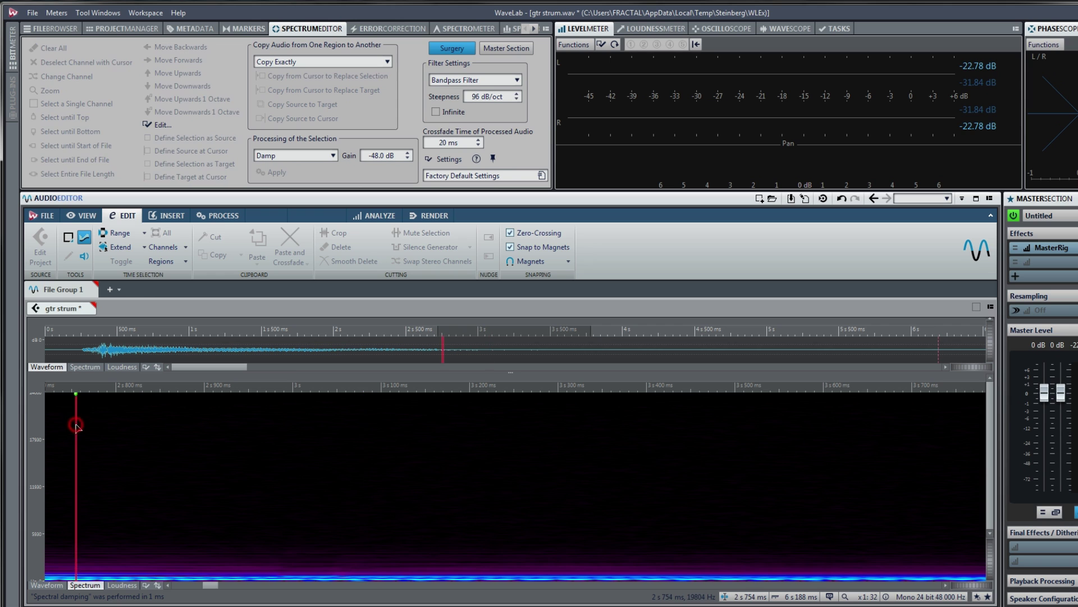
key(space)
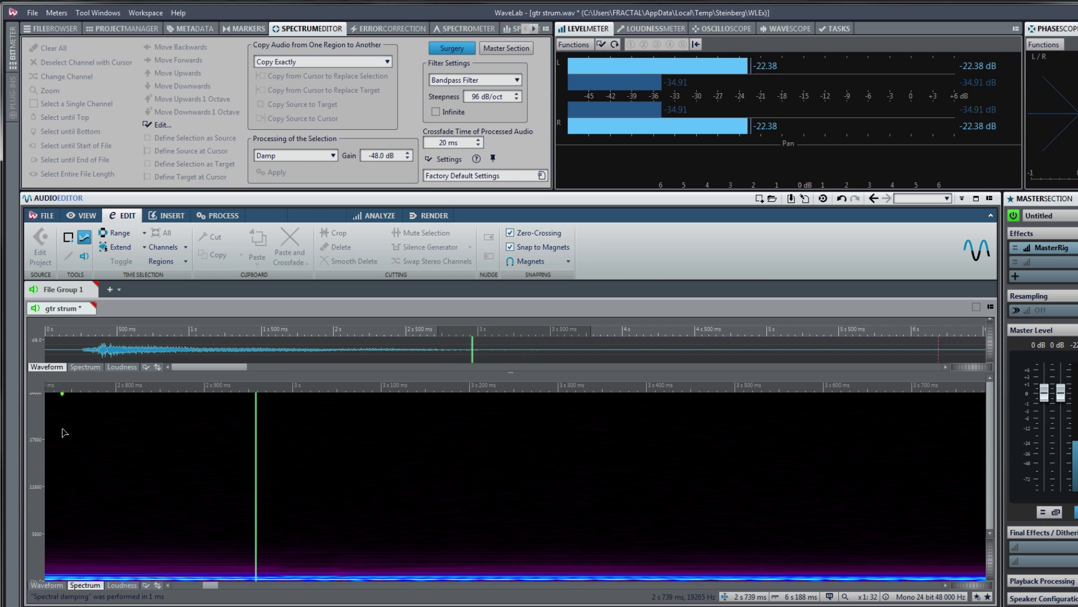
key(space)
key(ctrl+z)
Zoom the frequency axis into the lowest bands and play to locate the click.
scroll(286, 534, up, 3)
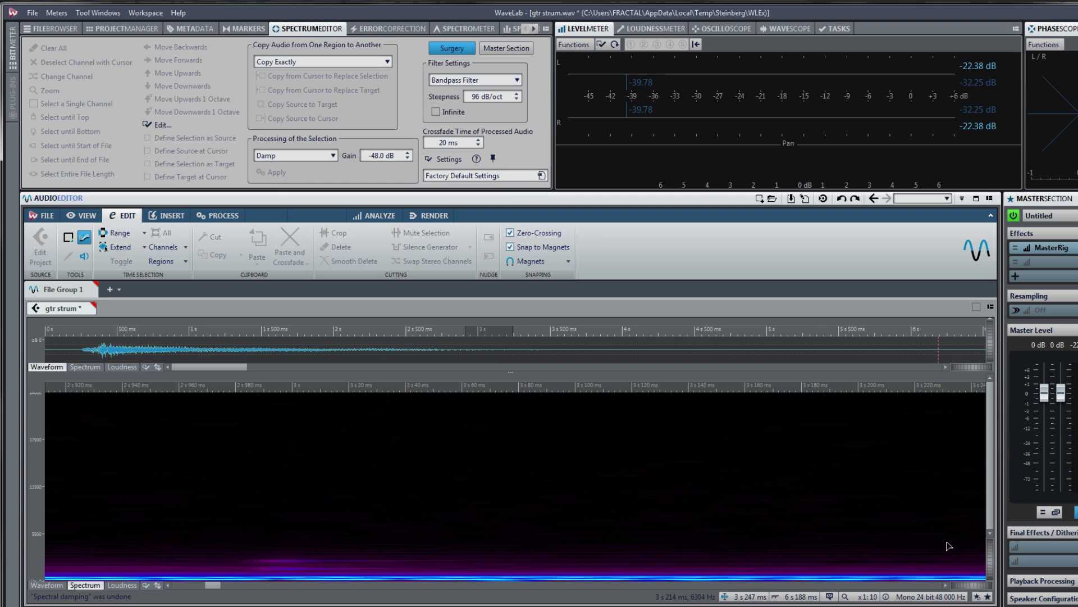
drag(994, 558, 988, 550)
key(space)
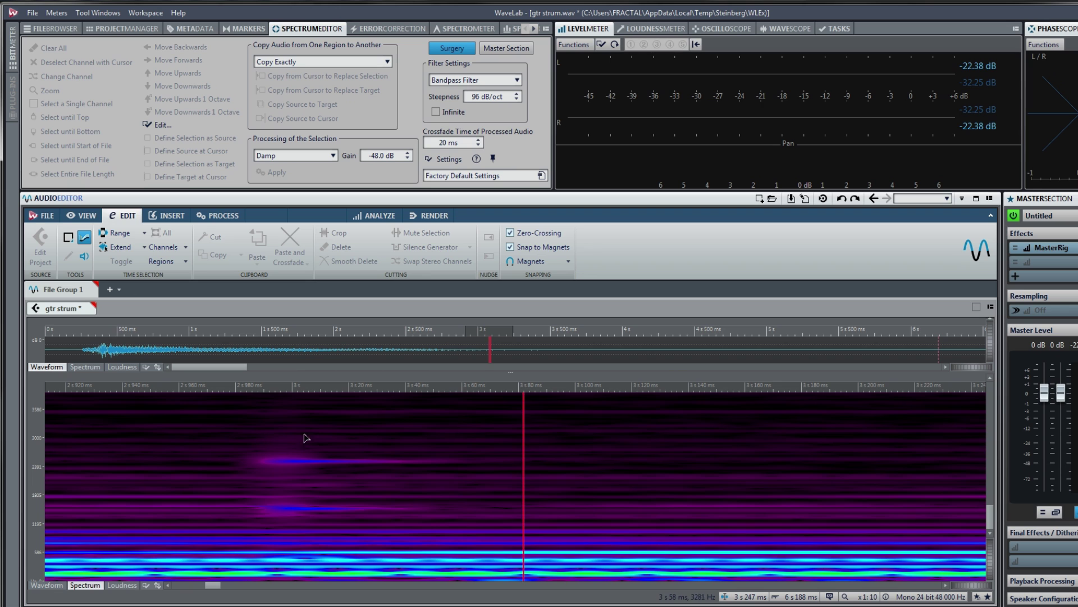
Damp the upper click stripe at 2085–3070 Hz near 3.07 s, audition it, and mark the lower stripe.
drag(227, 433, 479, 482)
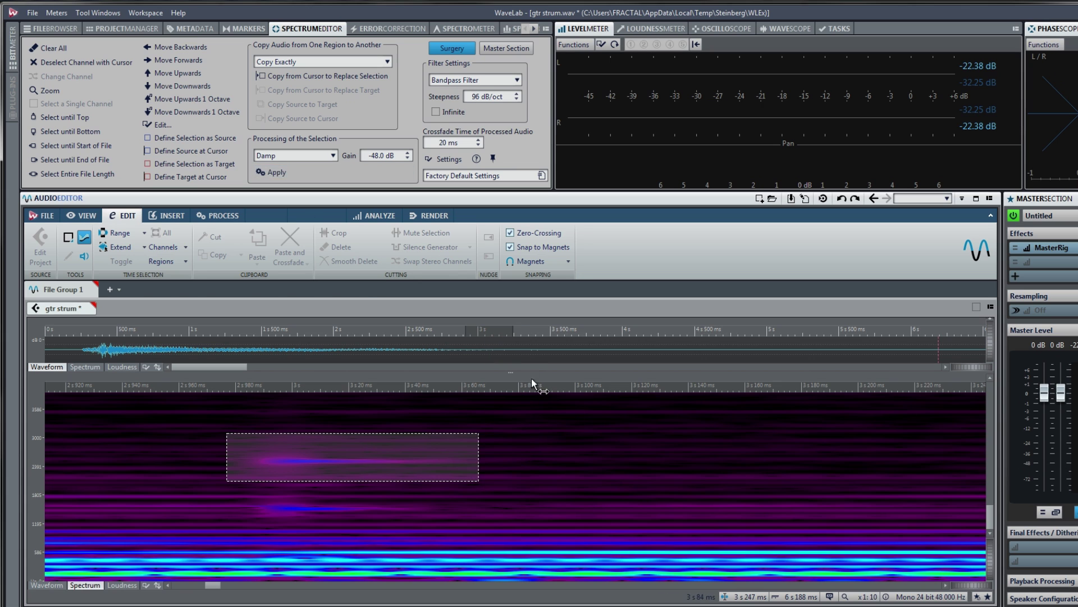
click(274, 172)
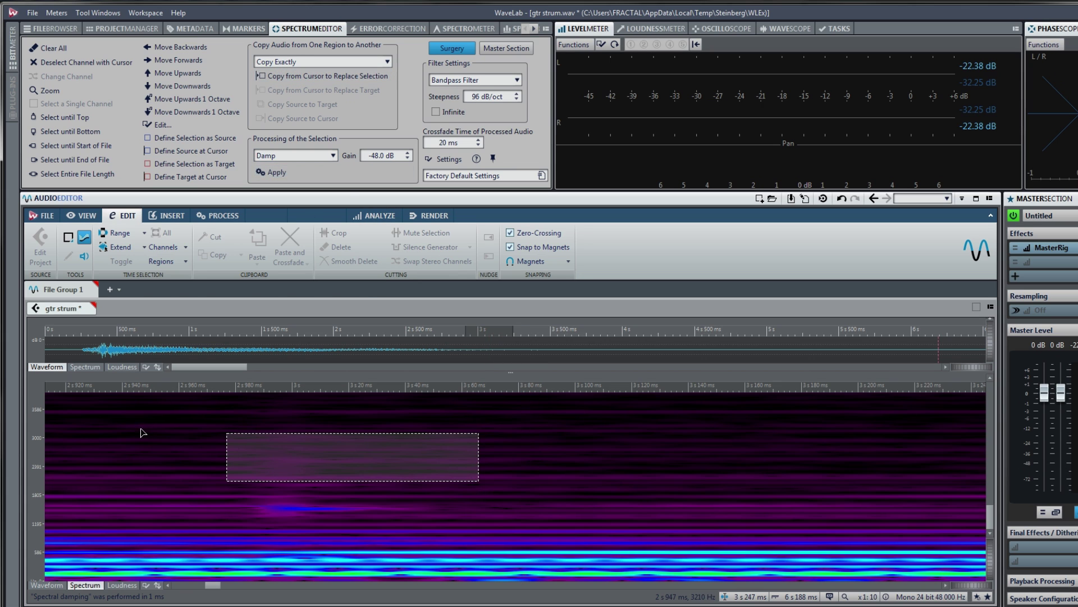
click(92, 431)
key(space)
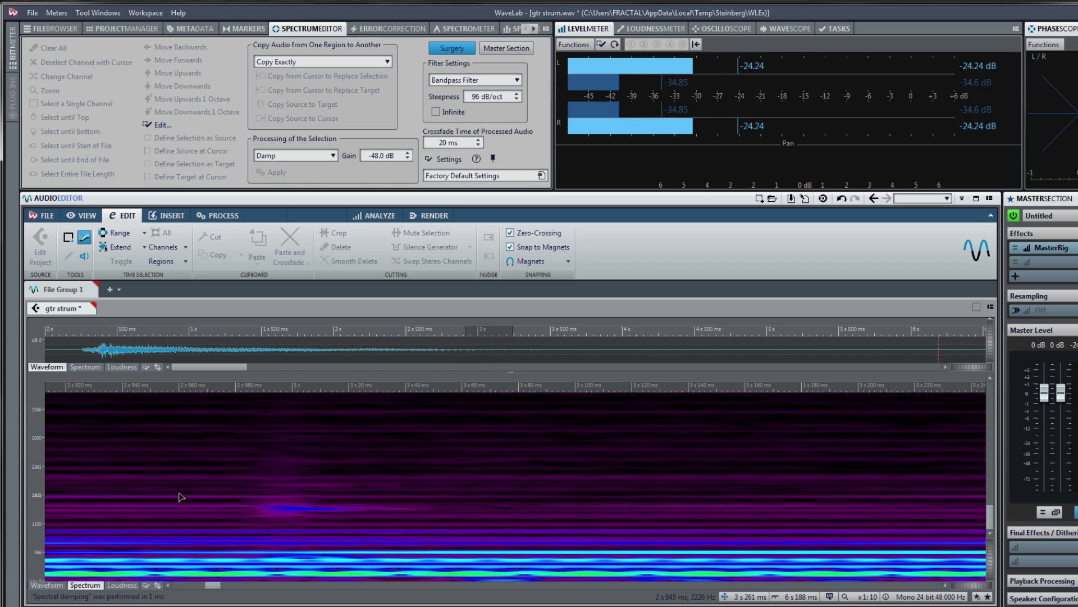
drag(234, 491, 437, 523)
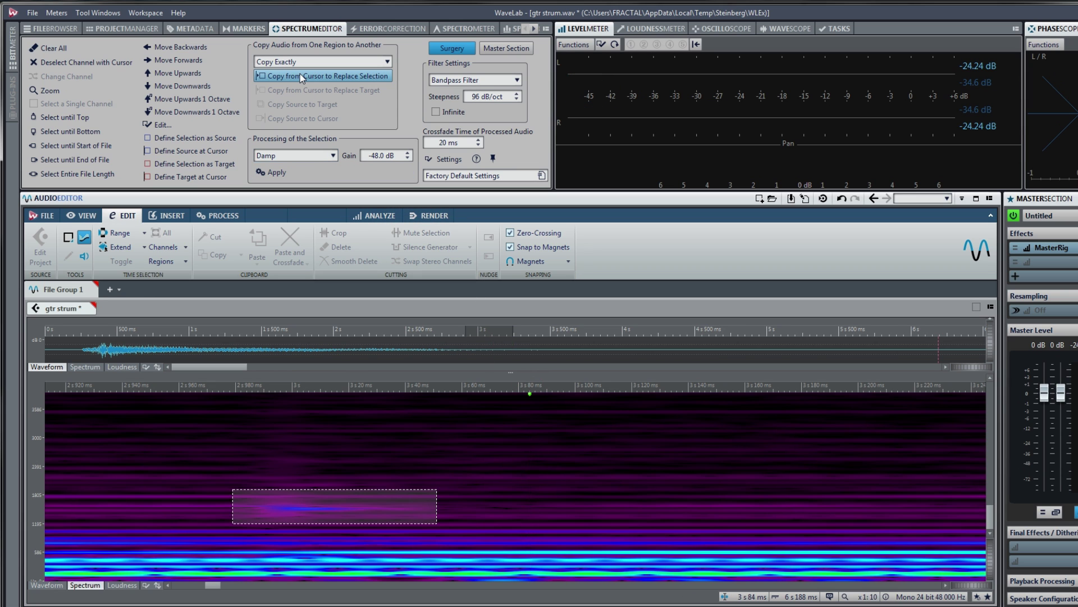
Damp the lower 1.2–1.9 kHz stripe and check it by playing from about 1.1 s and 2.4 s.
click(70, 435)
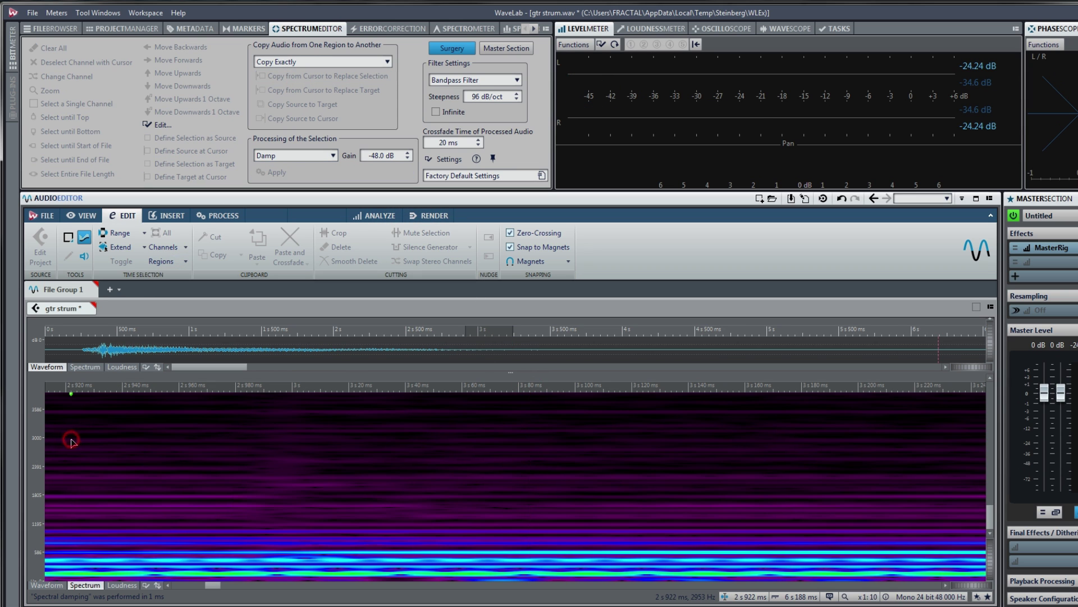
key(space)
scroll(84, 444, down, 10)
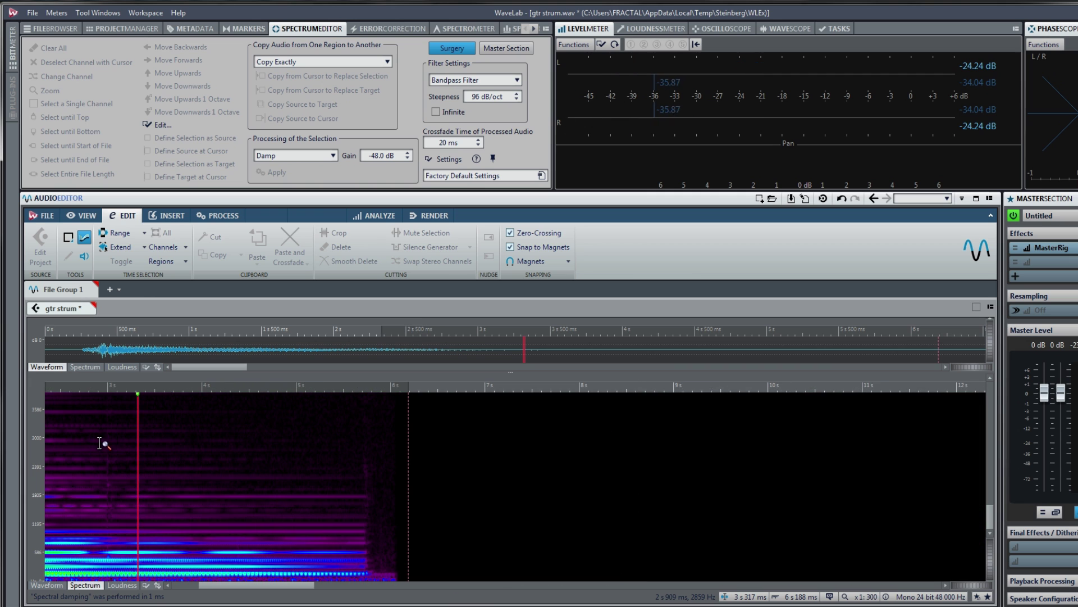
drag(55, 384, 111, 388)
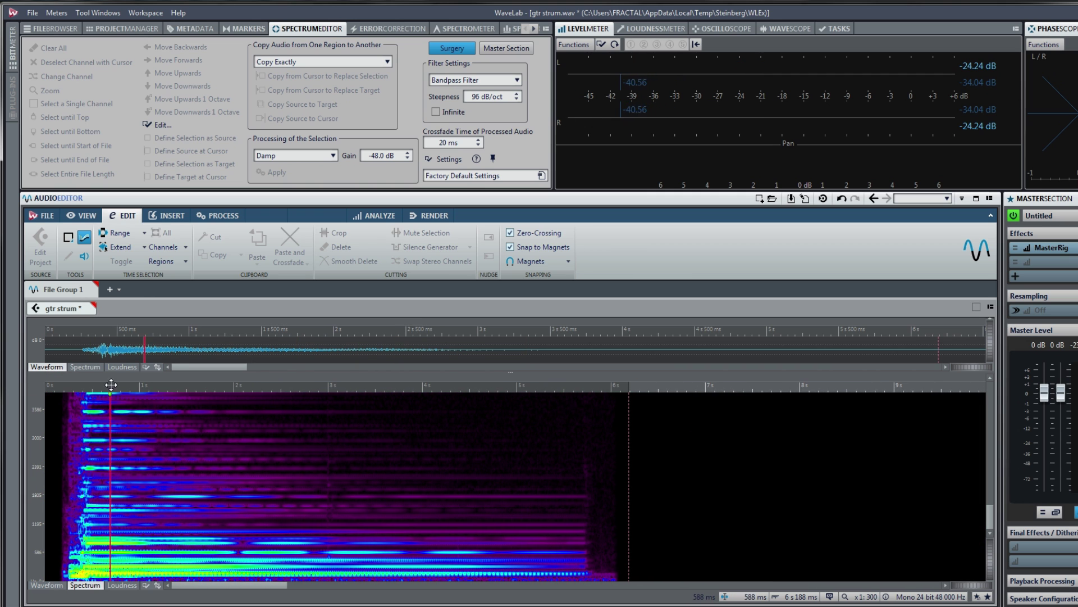
click(151, 389)
key(space)
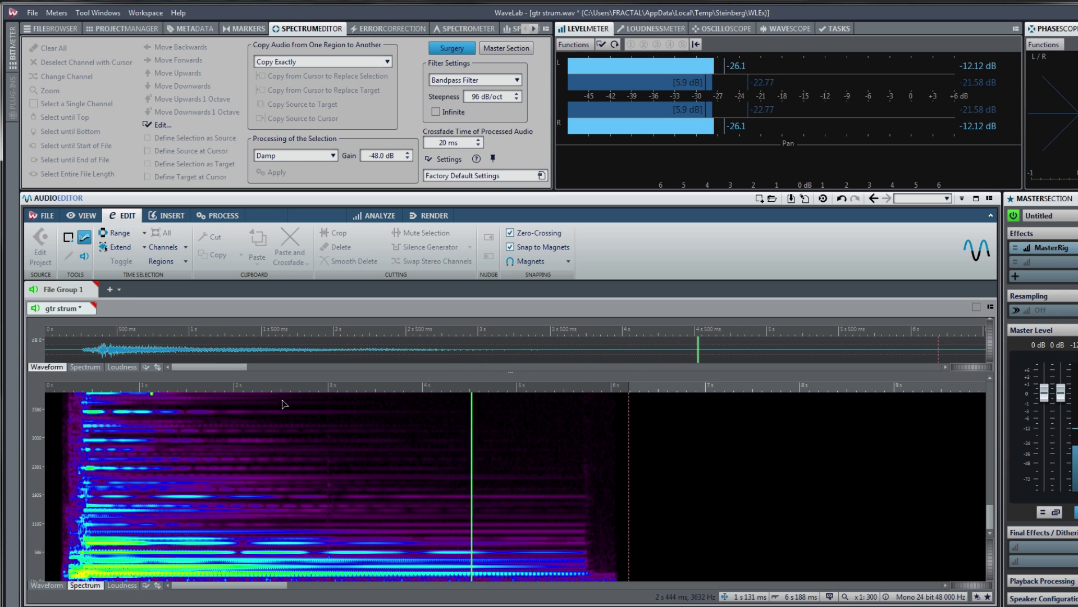
click(270, 387)
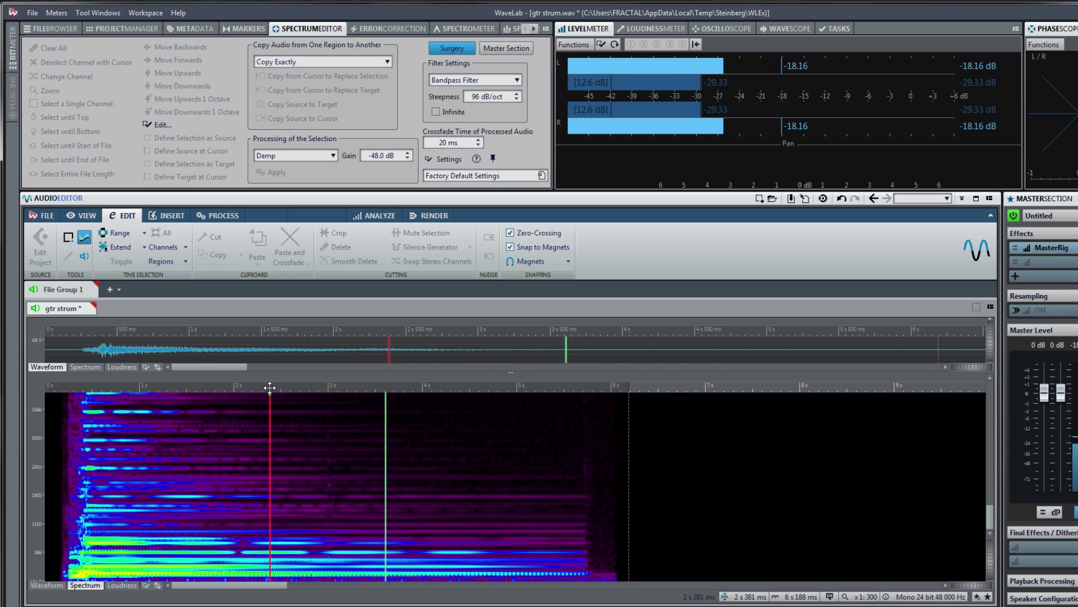
key(space)
Magnify the low frequency bands, replay from about 2.68 s, and view the whole file.
scroll(328, 479, up, 5)
scroll(328, 478, up, 2)
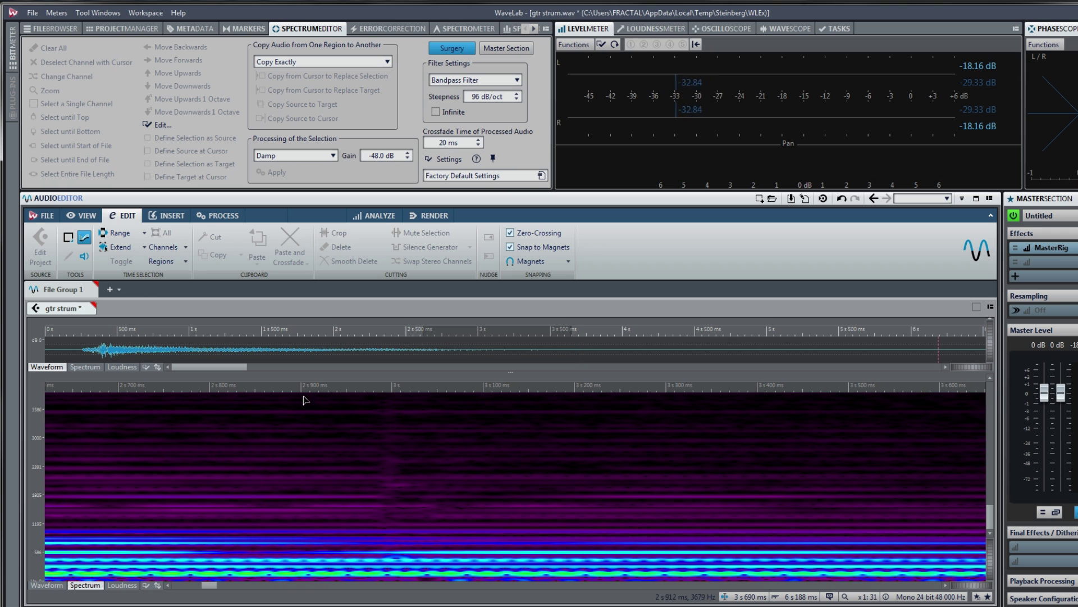
click(208, 387)
click(96, 388)
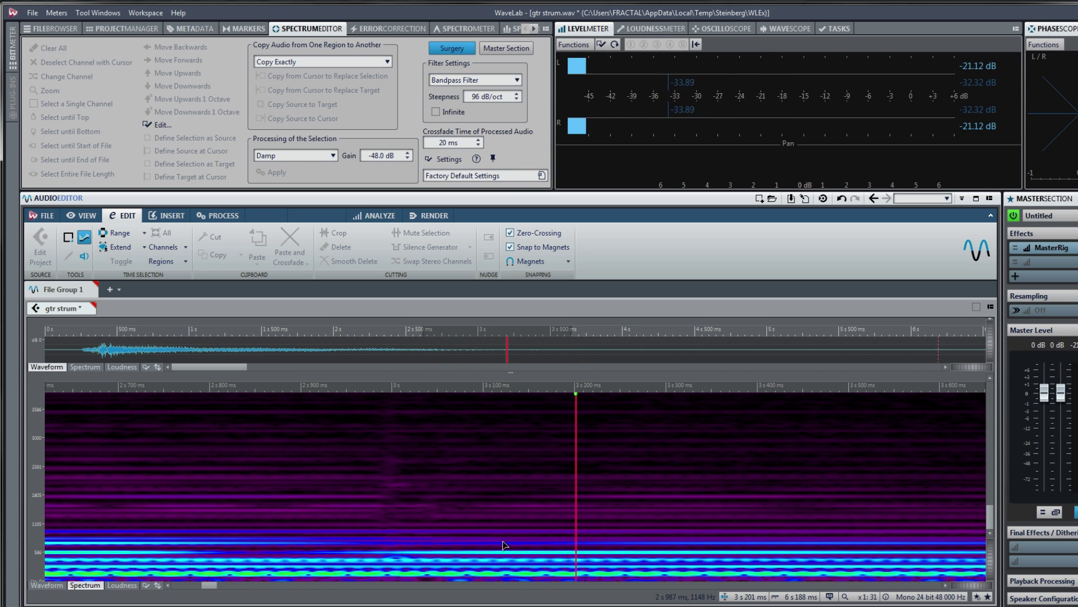
drag(992, 558, 994, 554)
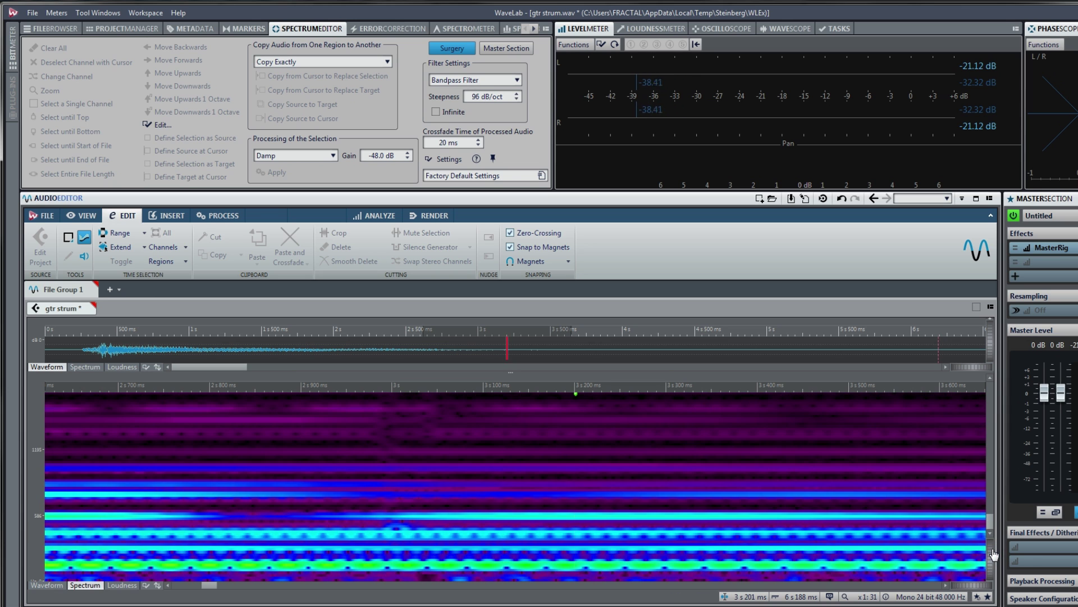
click(104, 389)
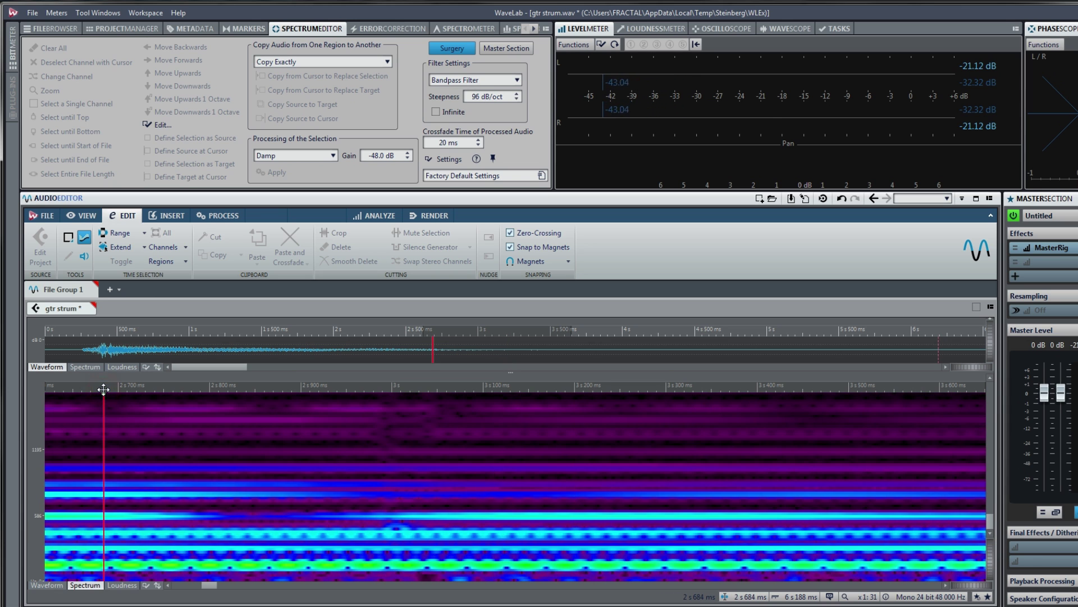
key(ctrl+Home)
scroll(104, 489, up, 5)
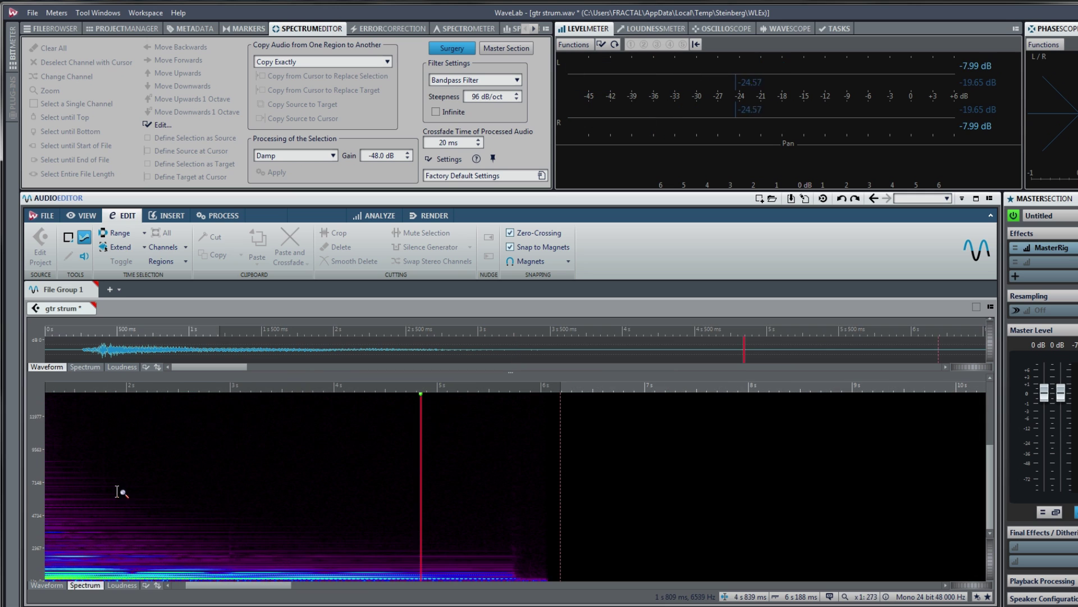
scroll(246, 485, up, 2)
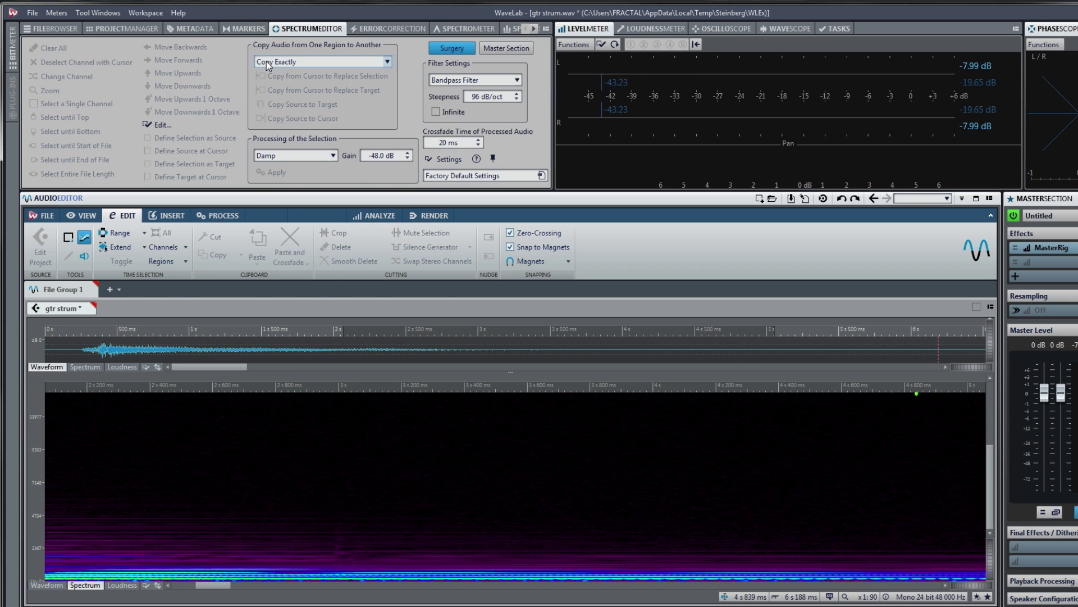
click(292, 62)
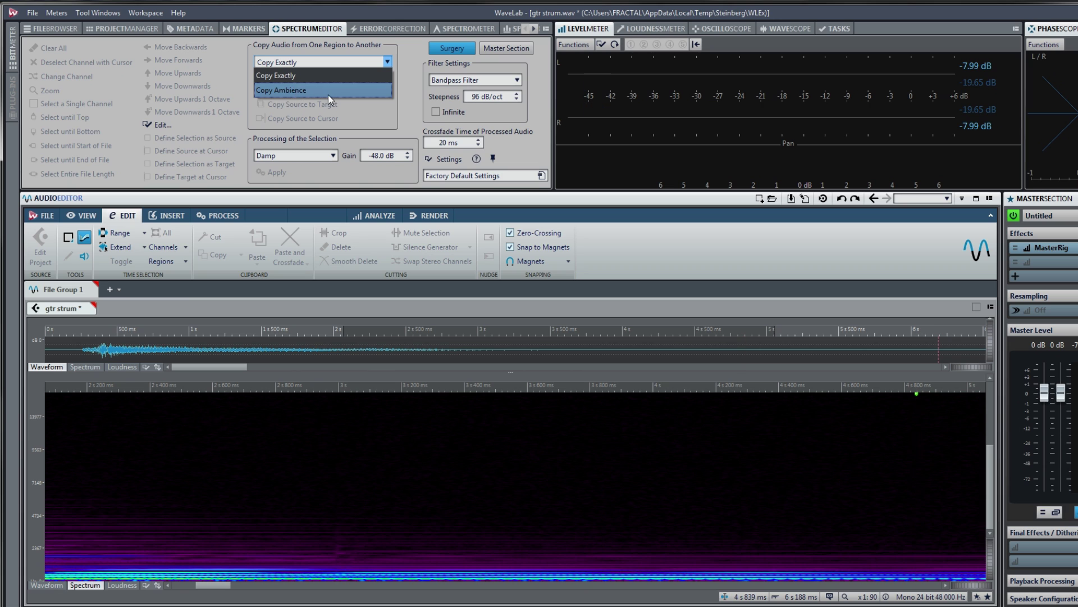
Undo the previous damping, play the clip, and set the copy mode to Copy Ambience.
click(287, 463)
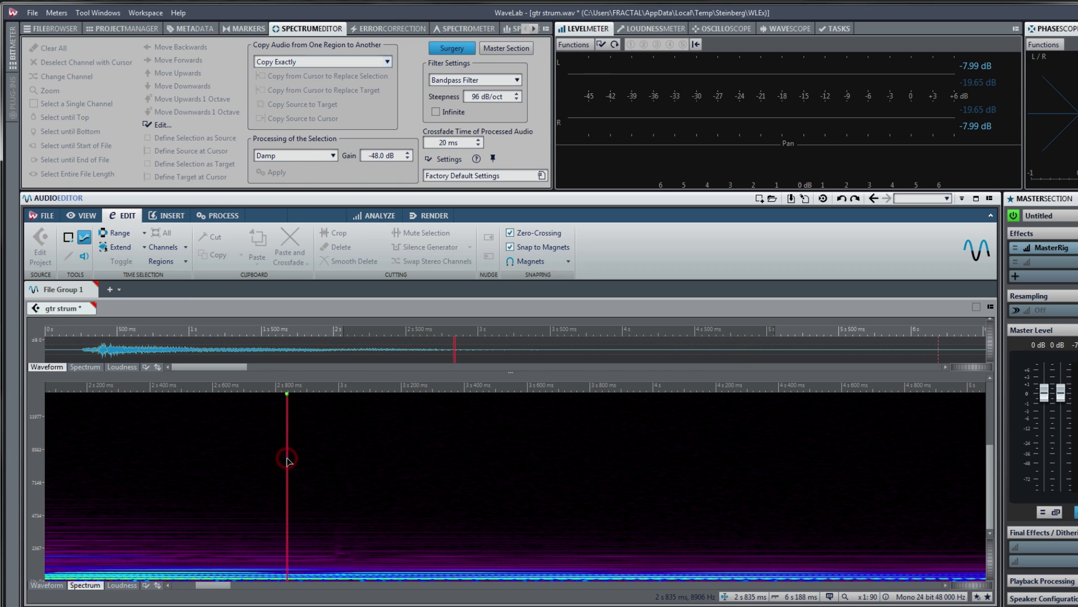
key(ctrl+z)
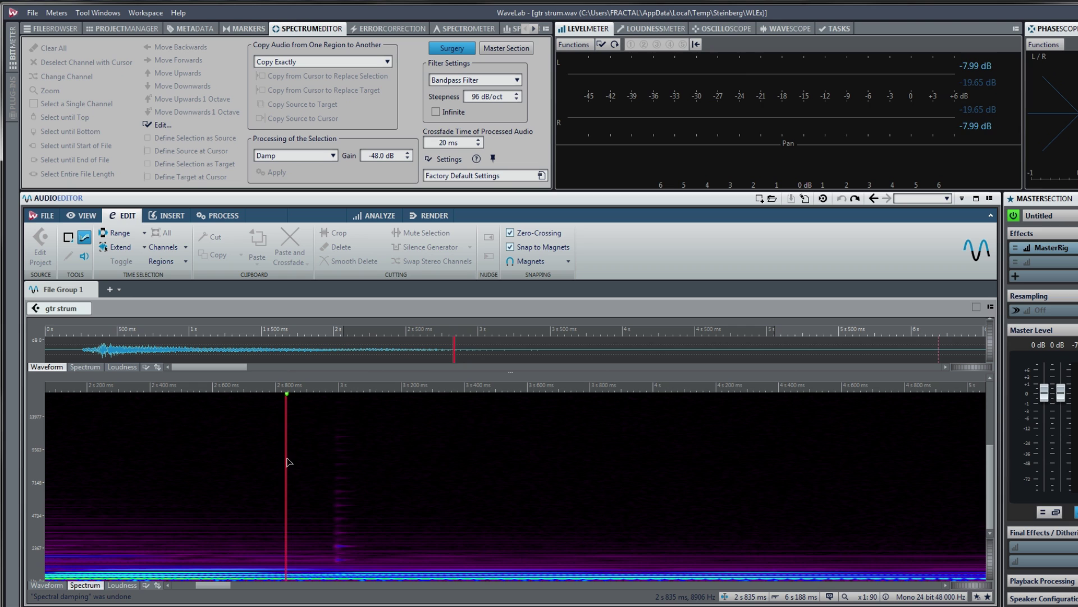
key(space)
key(space)
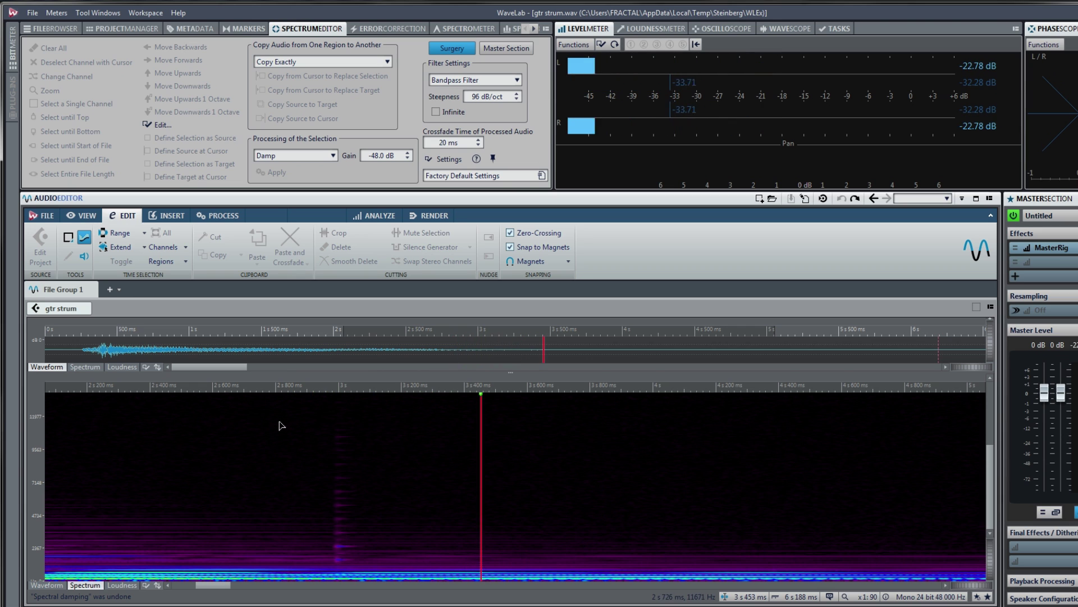
click(292, 62)
click(282, 84)
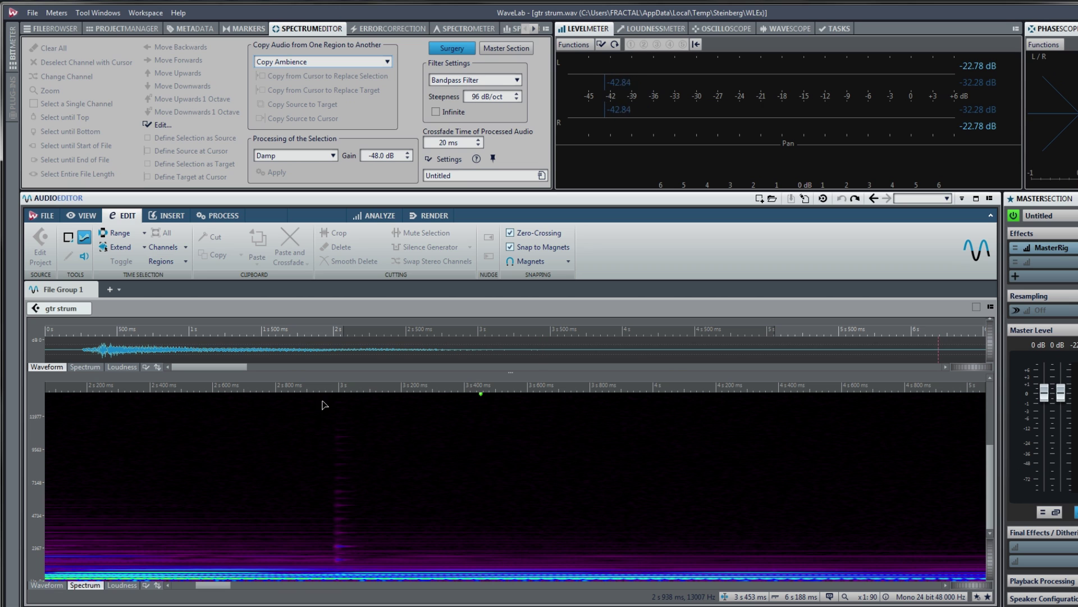
Mark the click bleed near 3 s and replace it with ambience copied from just after it.
drag(323, 401, 368, 589)
drag(330, 385, 382, 386)
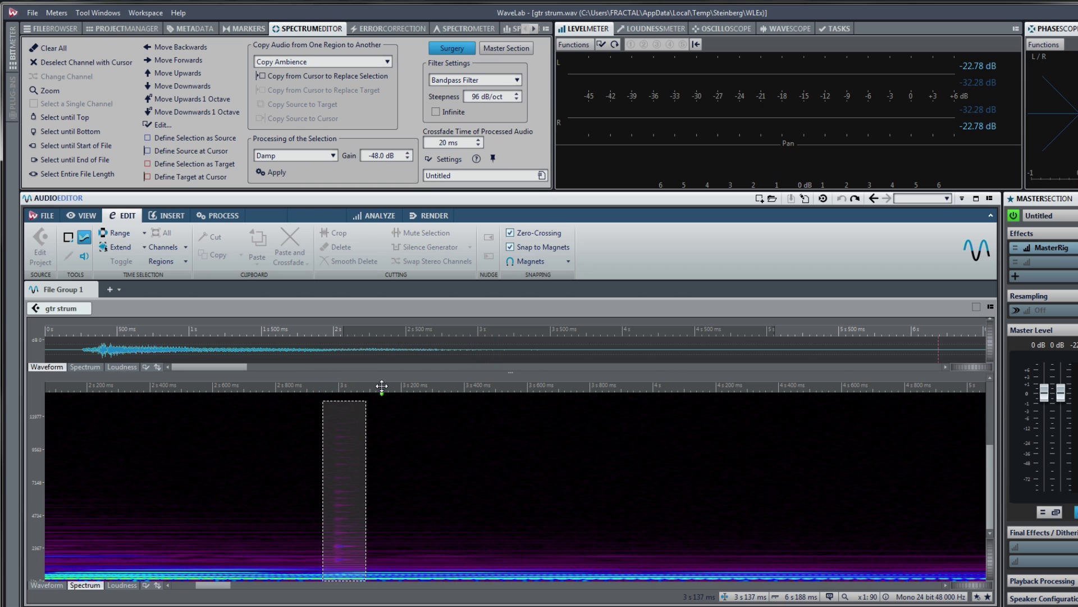
click(282, 76)
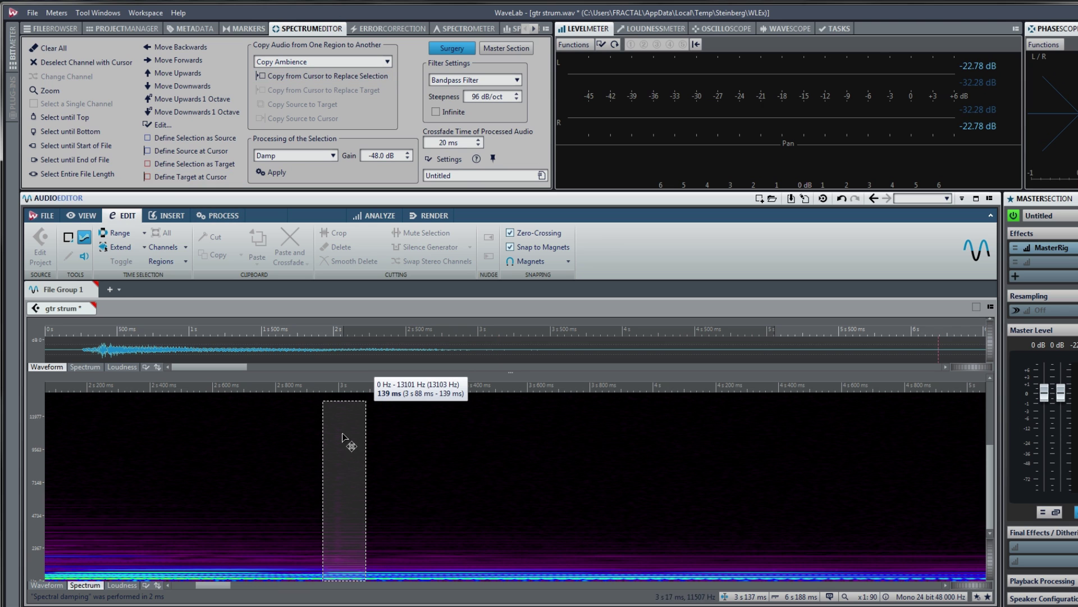
click(61, 420)
Audition the spectral damping edit, then undo it.
key(space)
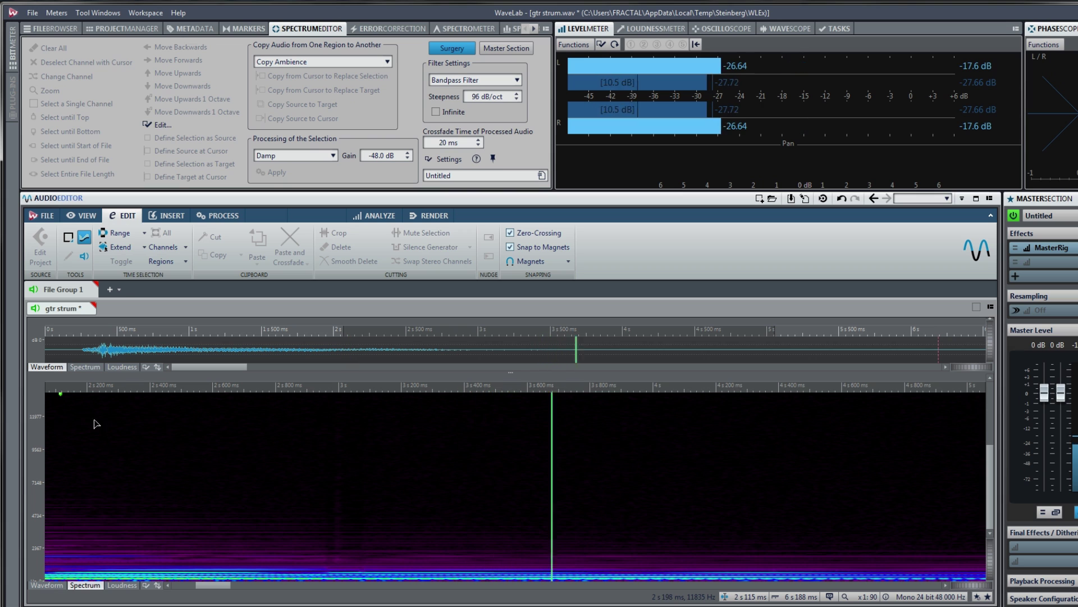
click(114, 434)
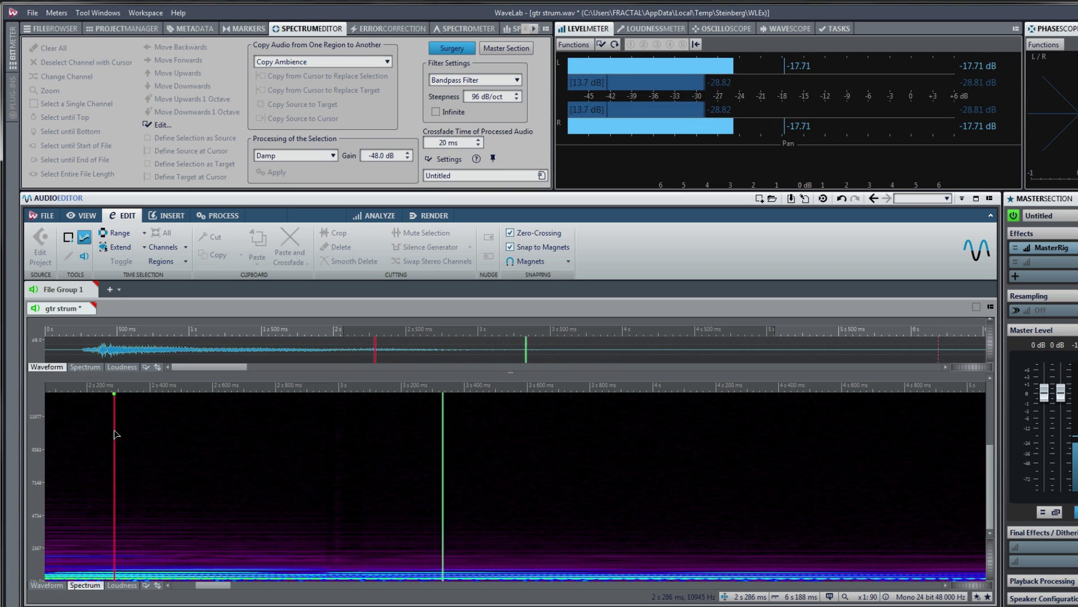
key(space)
key(ctrl+z)
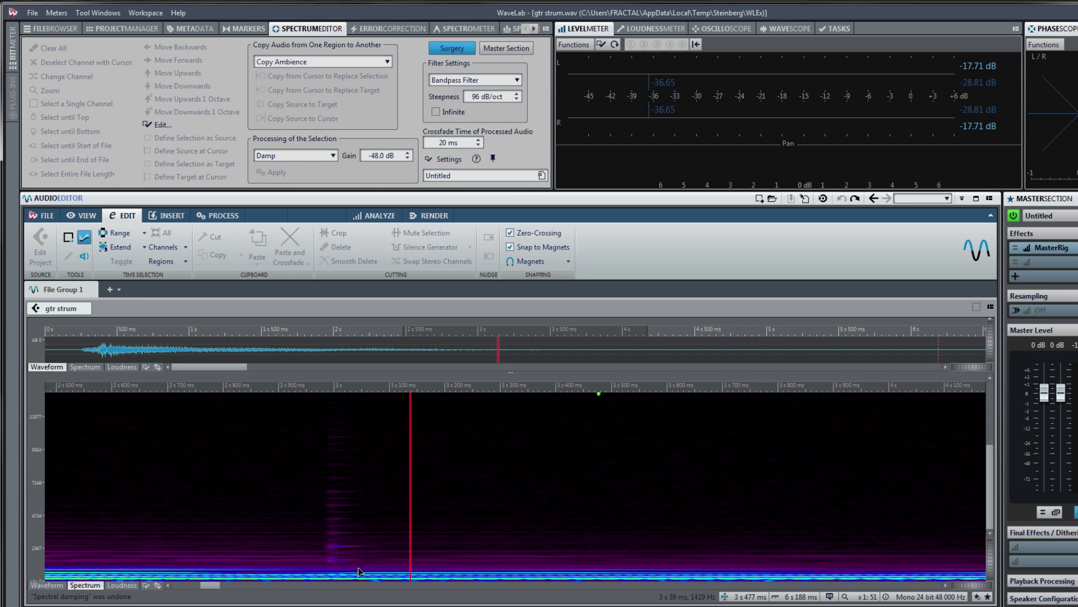
Replace the click-bleed region near 3 s with Copy from Cursor ambience and audition the result.
drag(360, 572, 317, 394)
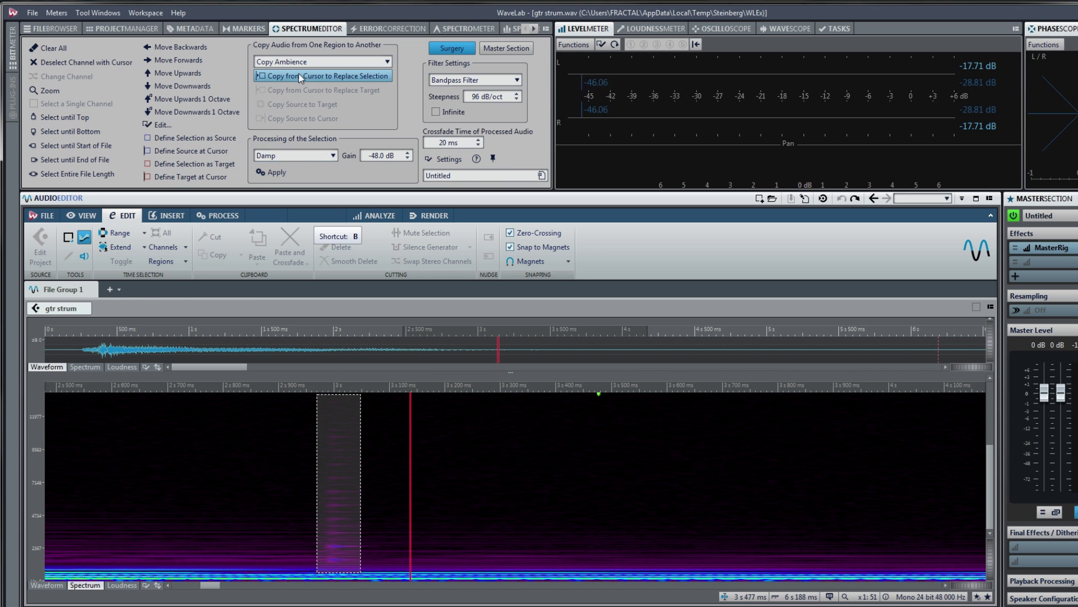
click(275, 172)
click(106, 424)
key(space)
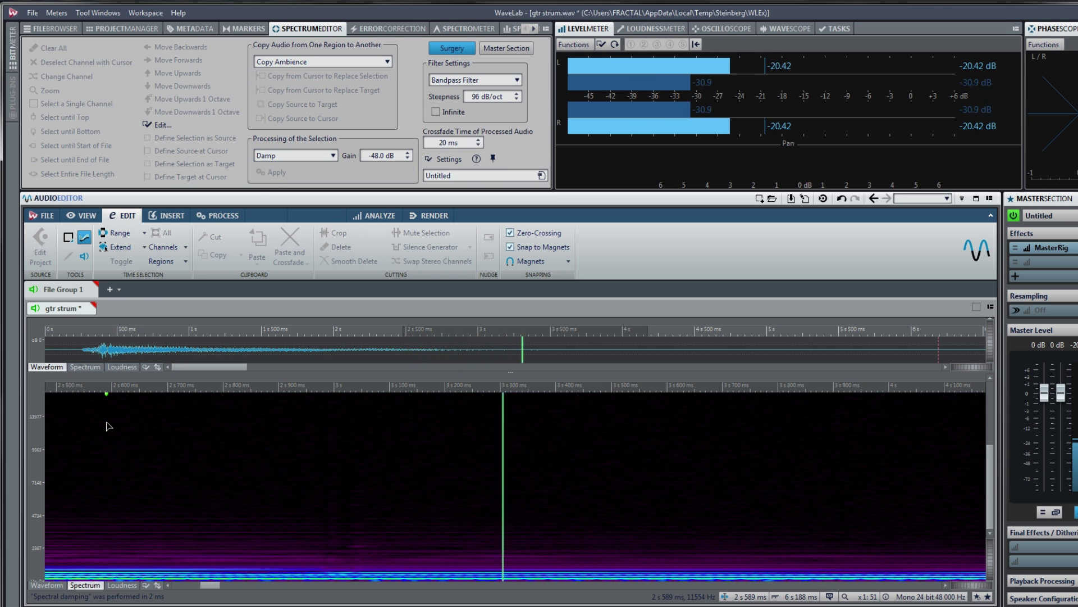
key(space)
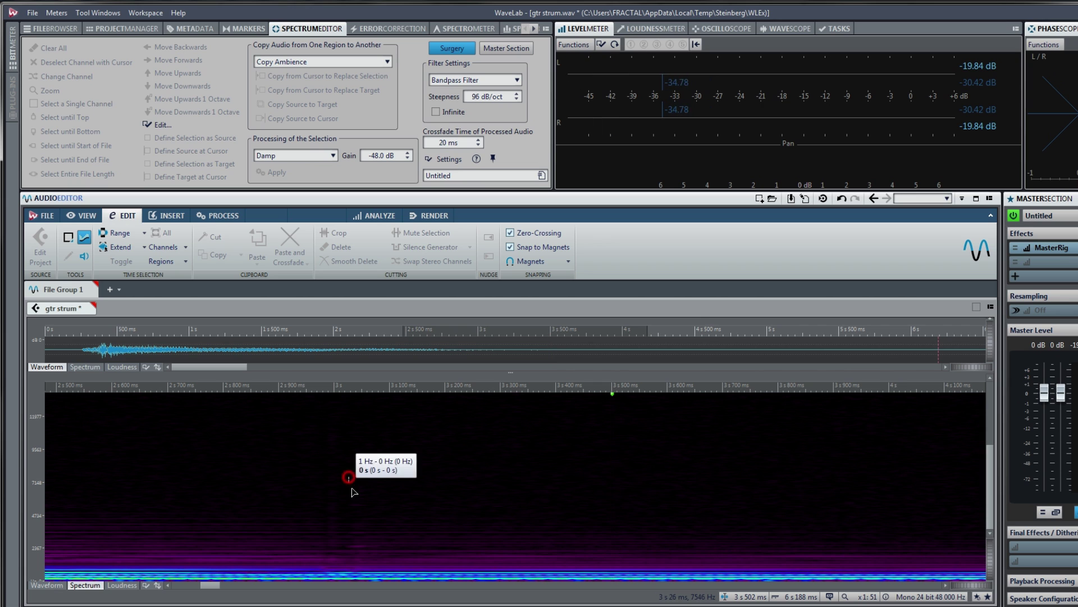
Apply the ambience copy again to the remaining low-frequency bleed near 3 s and audition it.
drag(349, 477, 371, 580)
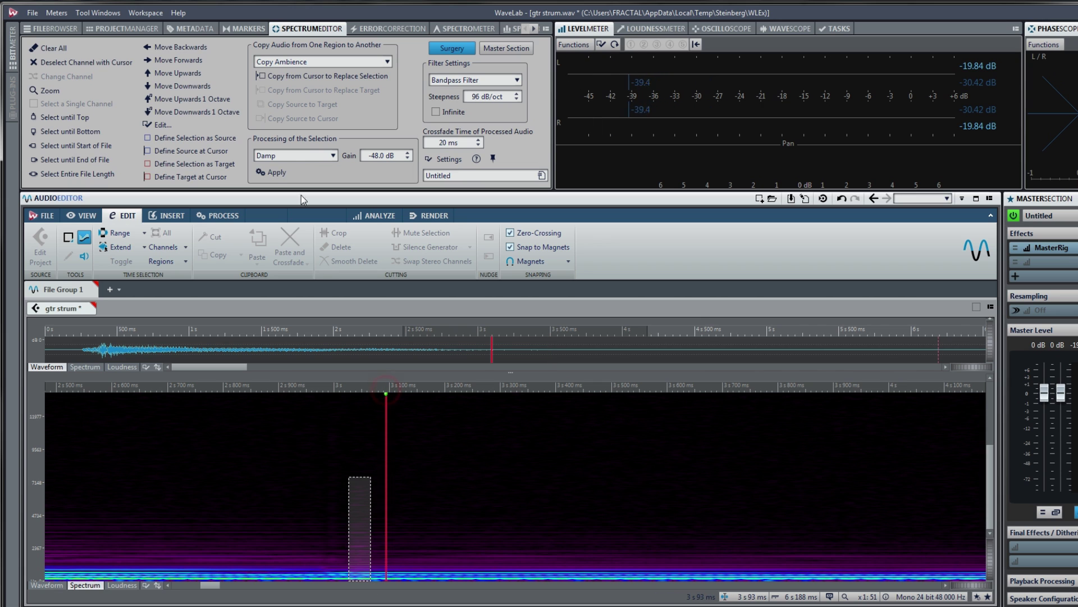
click(275, 172)
click(101, 431)
key(space)
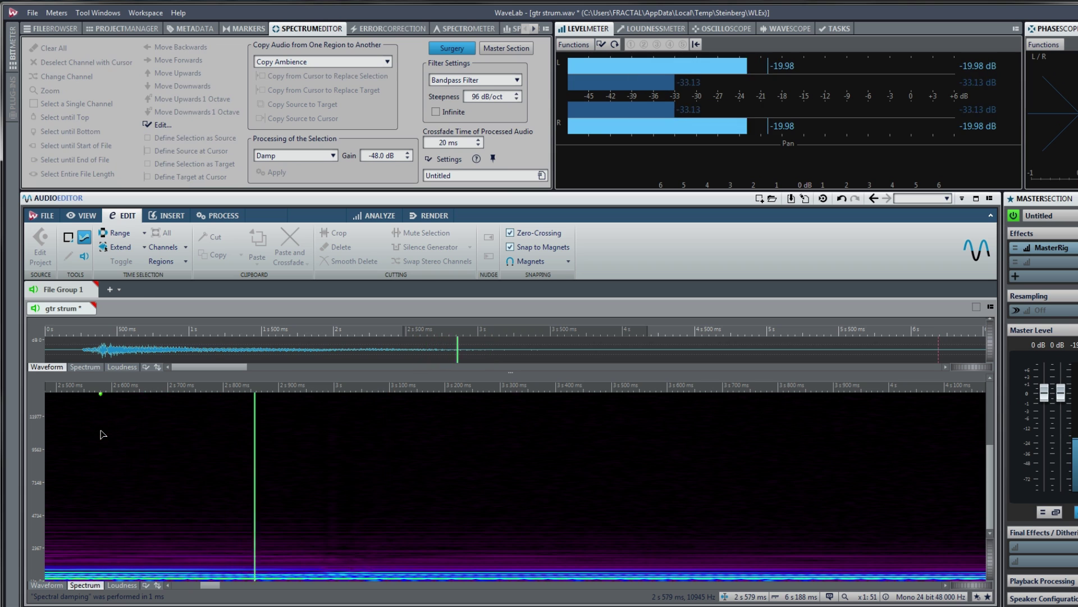
click(78, 434)
click(62, 434)
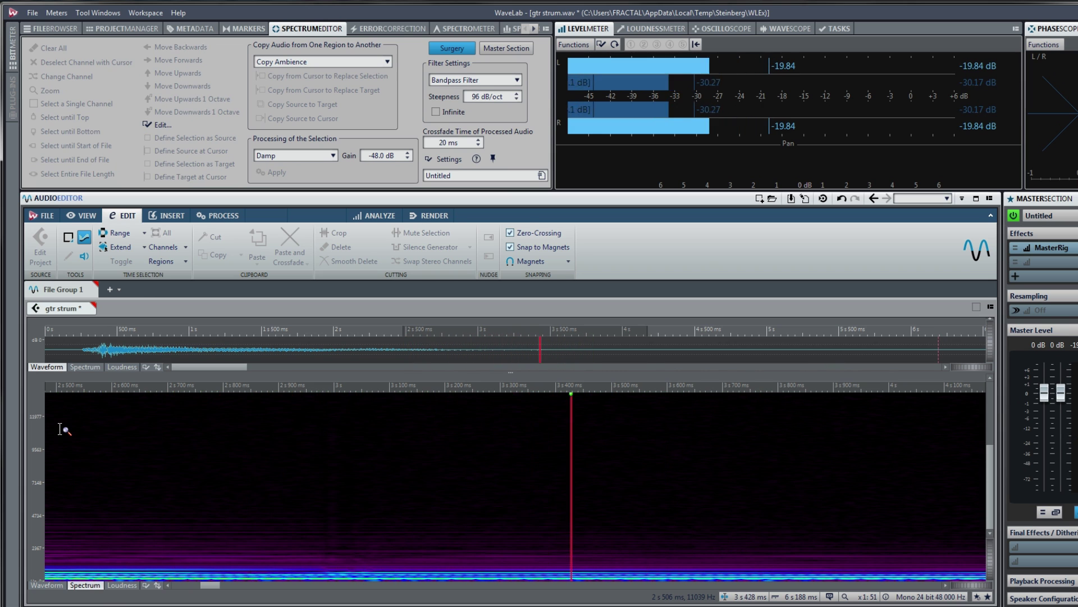
scroll(62, 428, down, 5)
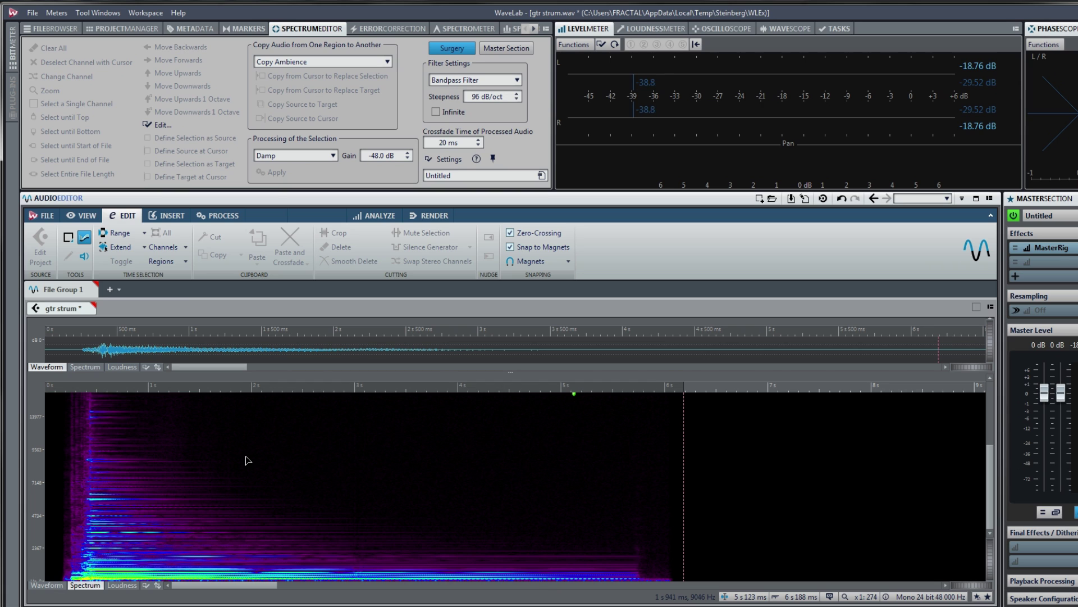
Audition the cleaned gtr strum file and send it back to Cubase with Trigger Cubase/Nuendo Update.
key(space)
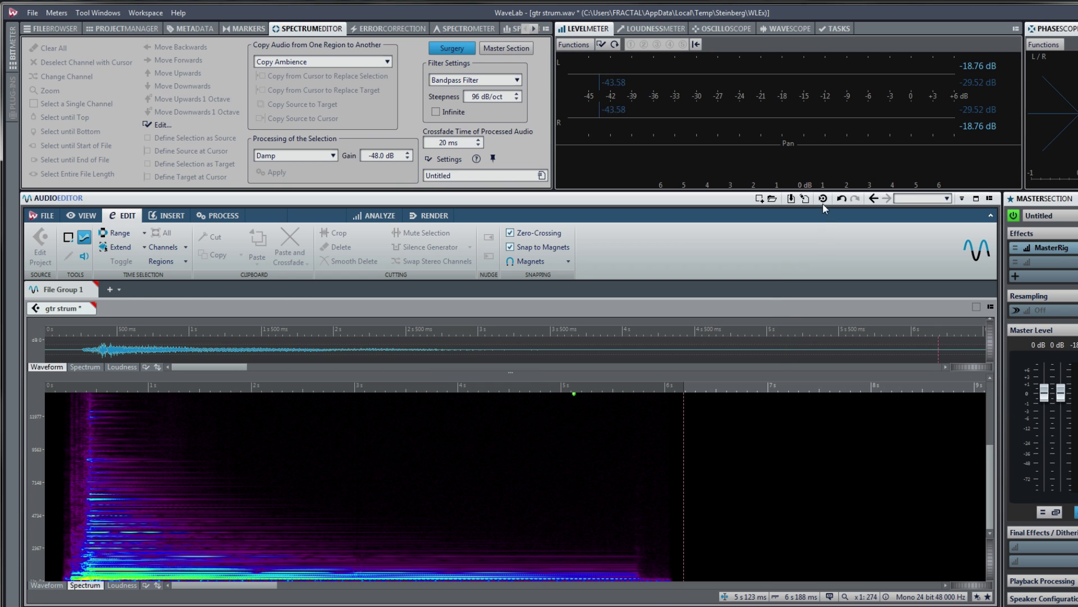
key(space)
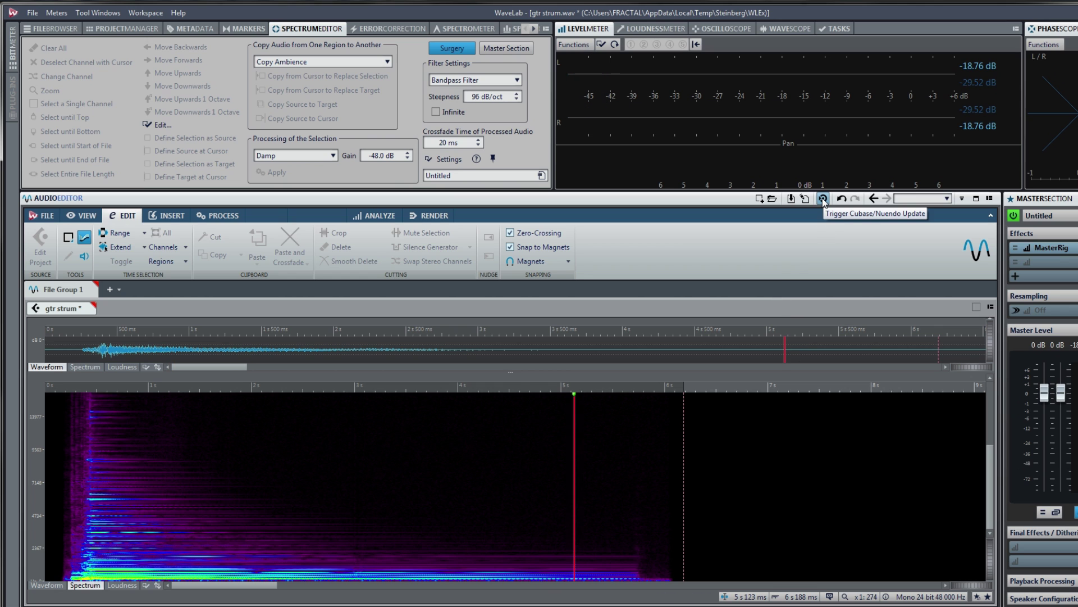
click(823, 199)
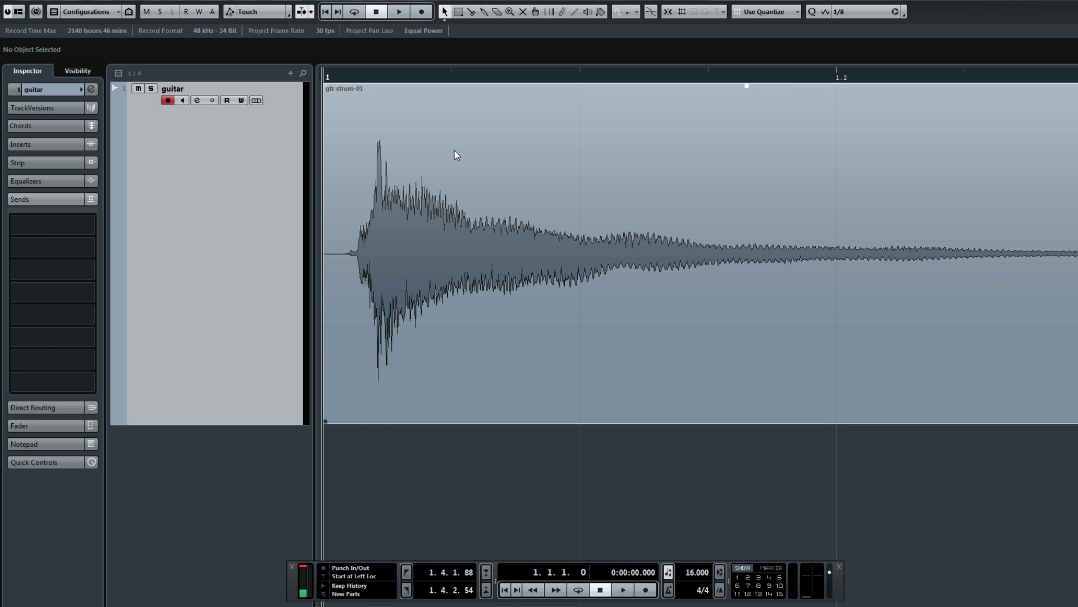
key(g)
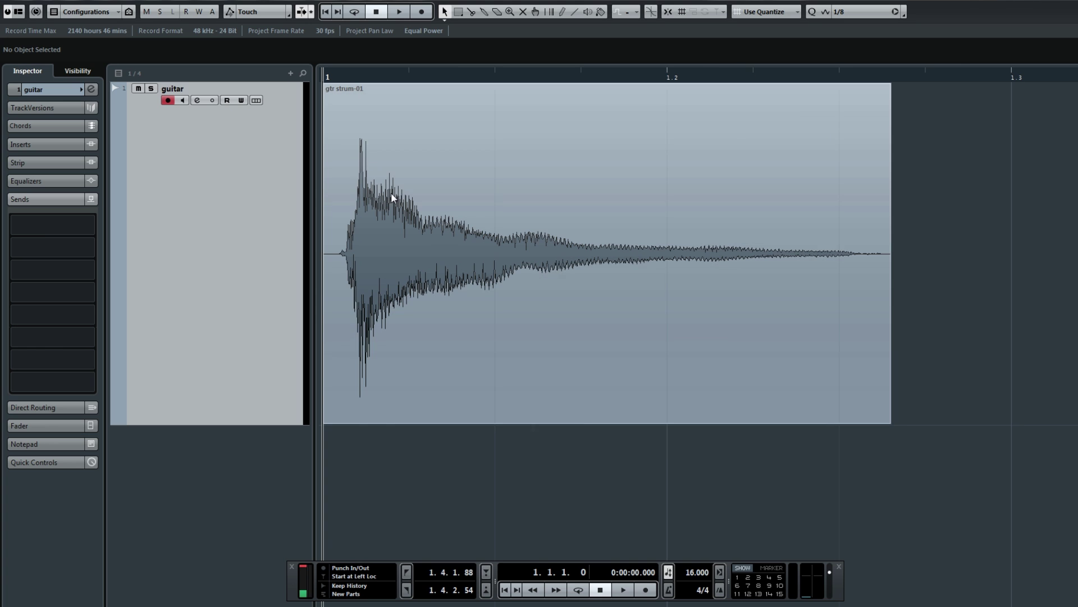
click(337, 75)
key(space)
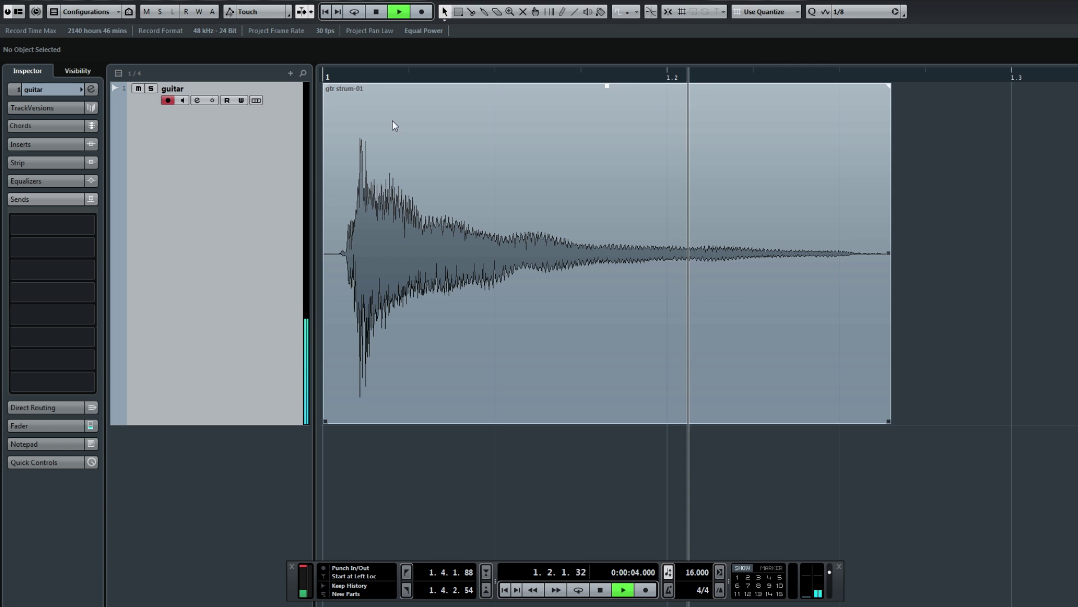
key(space)
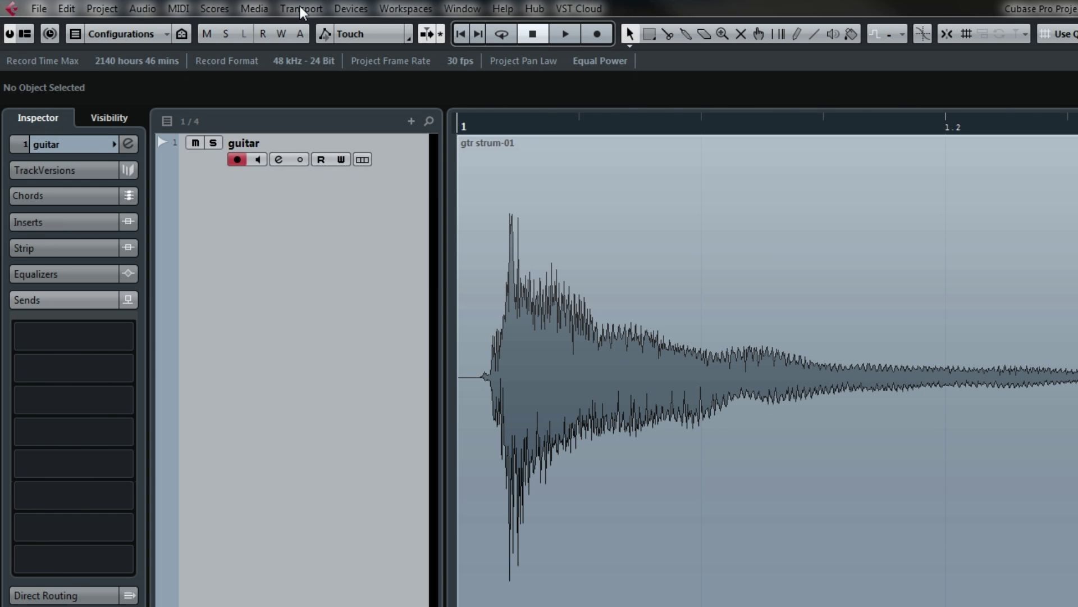
Open Transport > Metronome Setup and switch the audio click from Beeps to Sounds.
click(302, 10)
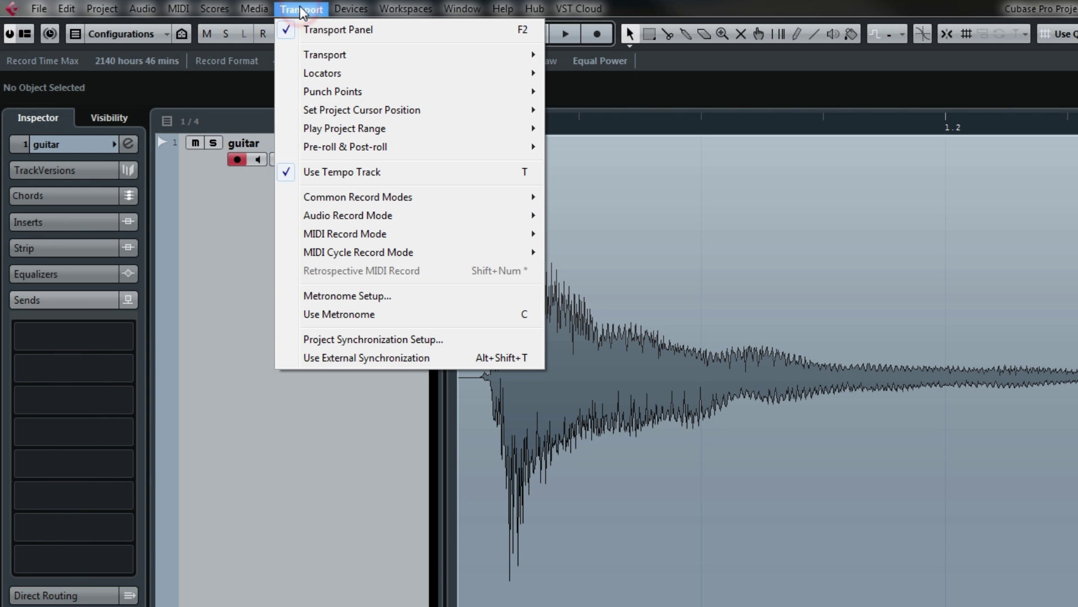
click(348, 296)
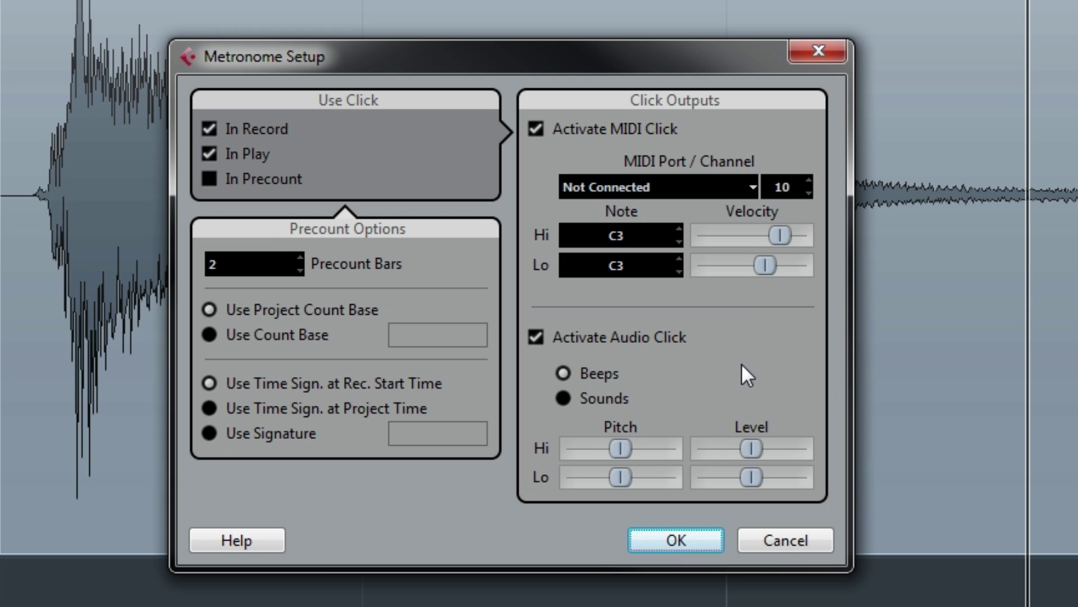
click(591, 399)
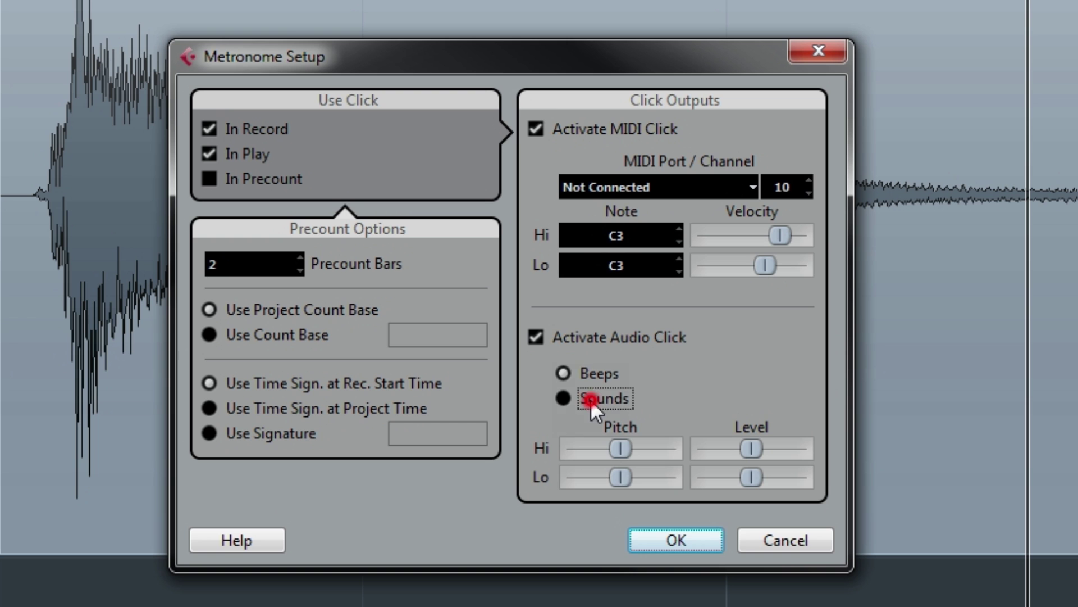